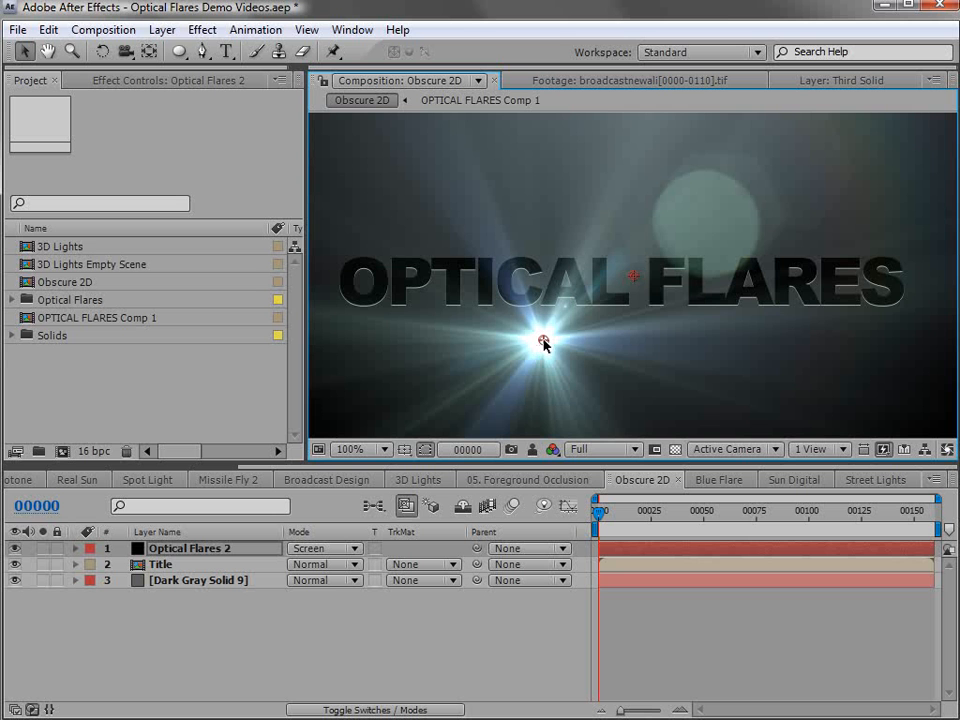
# - Place the flare over the title letters at about 343, 283 and set its Foreground Layer 1 source to the Title layer
pyautogui.moveTo(543, 341); pyautogui.dragTo(506, 289)
pyautogui.click(155, 80)
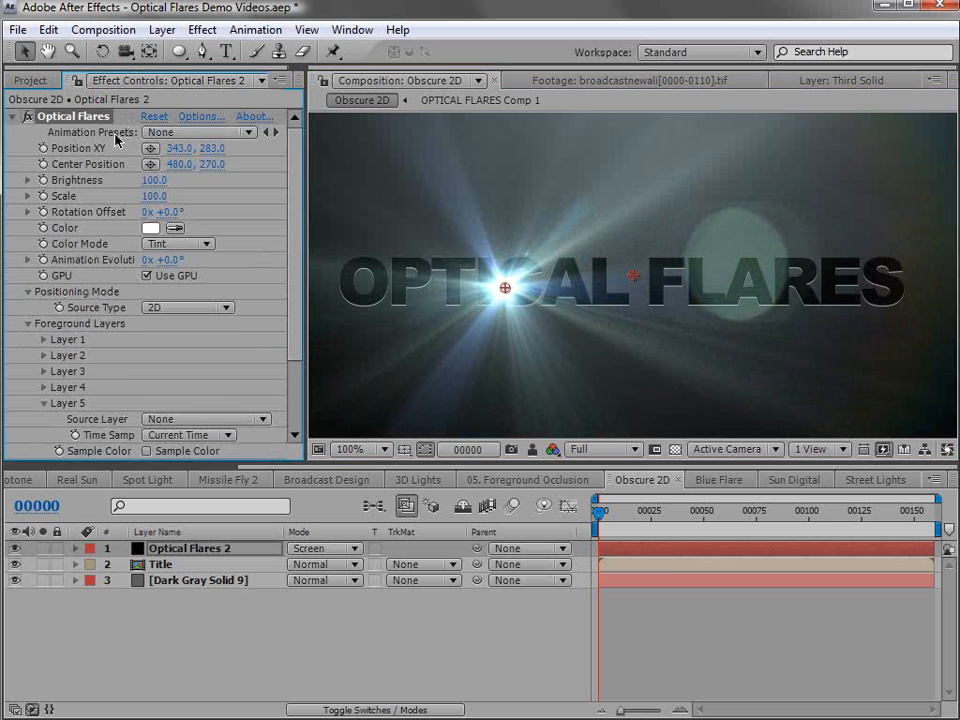
pyautogui.click(28, 323)
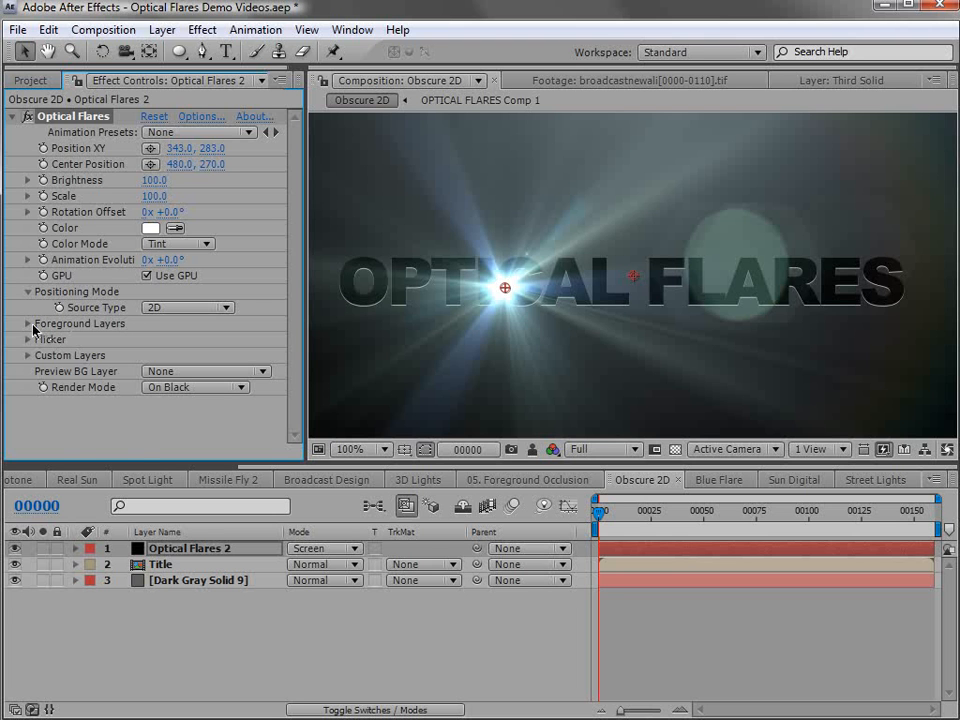
pyautogui.click(28, 324)
pyautogui.click(42, 339)
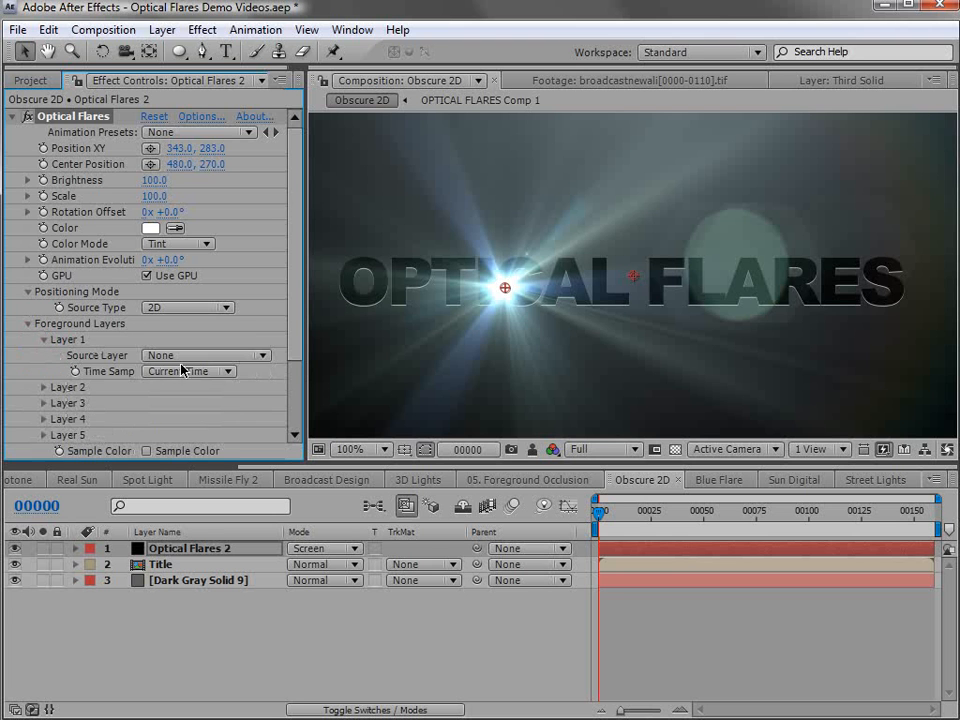
pyautogui.click(195, 357)
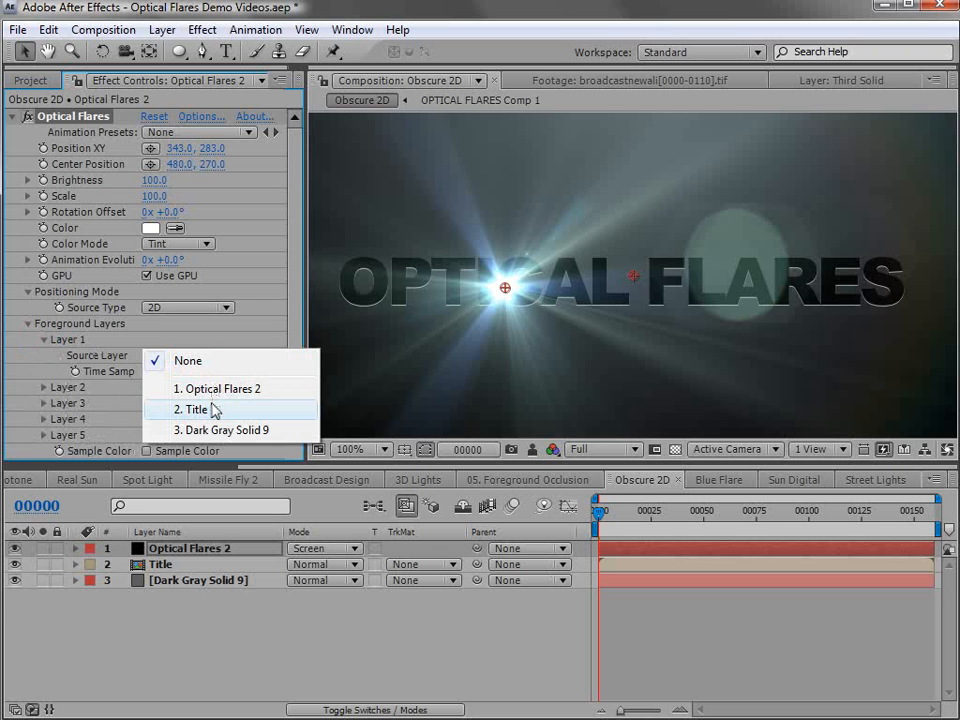
pyautogui.click(209, 411)
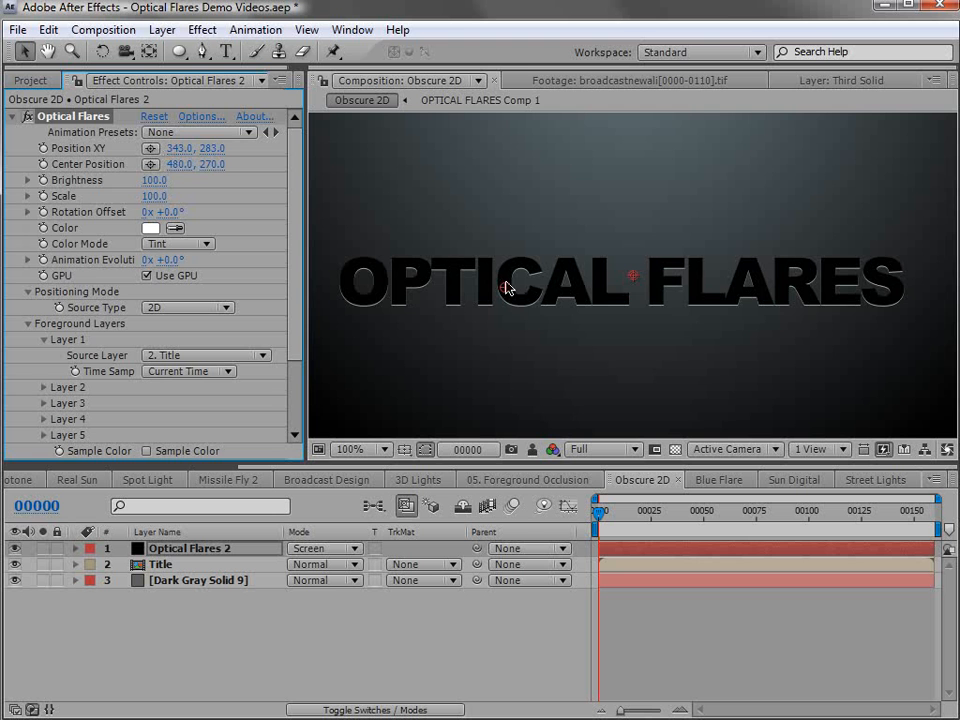
# - Move the flare above the title to about 443, 223 and review the foreground sampling methods, keeping Alpha
pyautogui.moveTo(505, 292); pyautogui.dragTo(598, 231)
pyautogui.moveTo(292, 258); pyautogui.dragTo(294, 332)
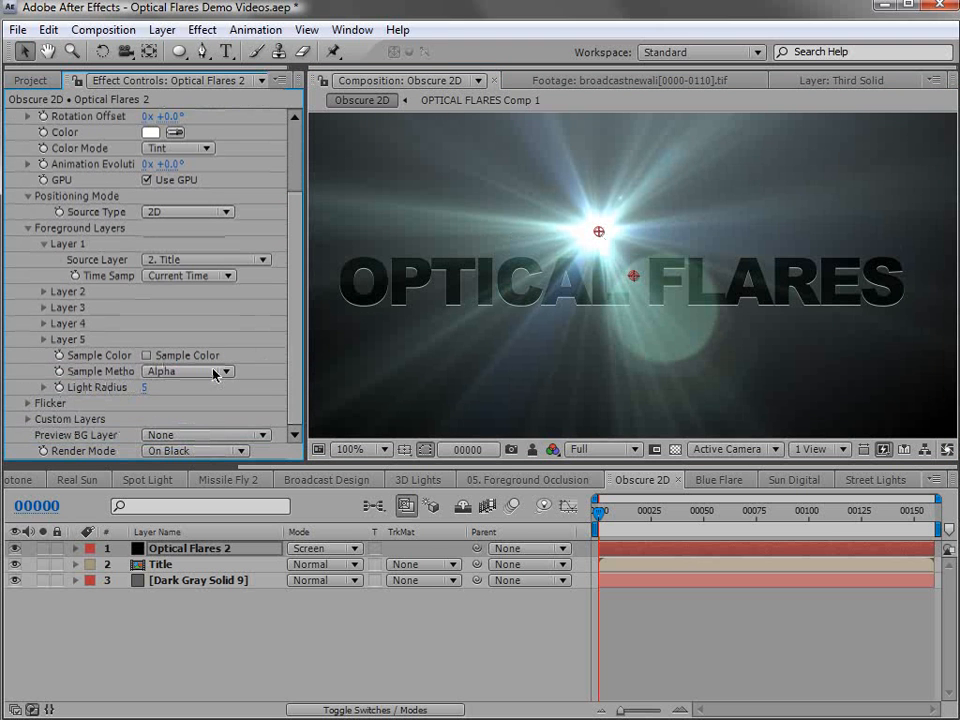
pyautogui.click(146, 356)
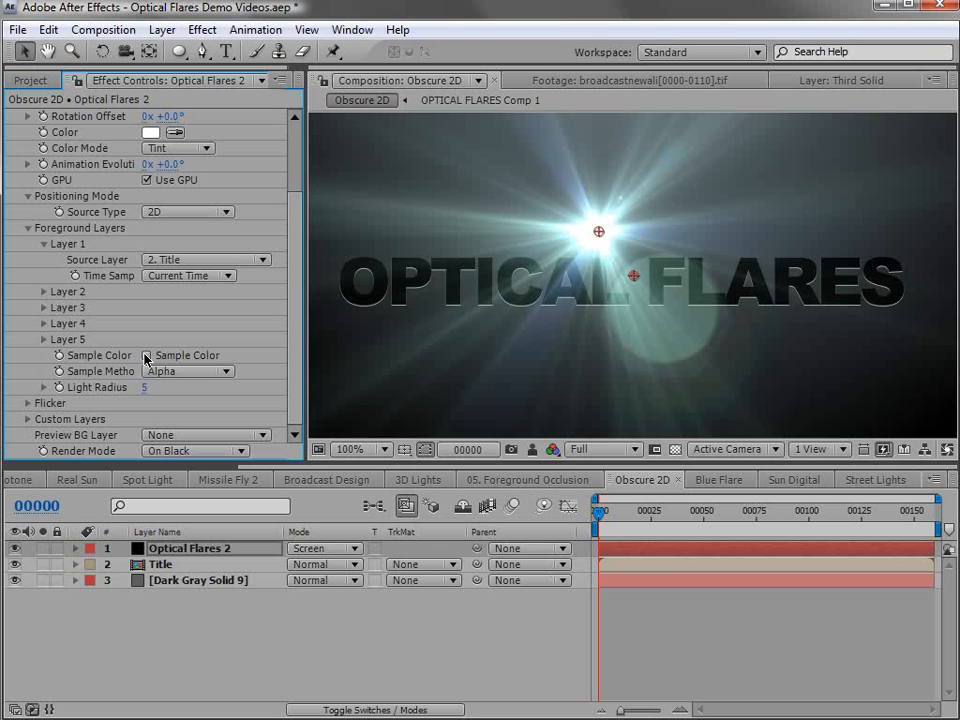
pyautogui.click(180, 372)
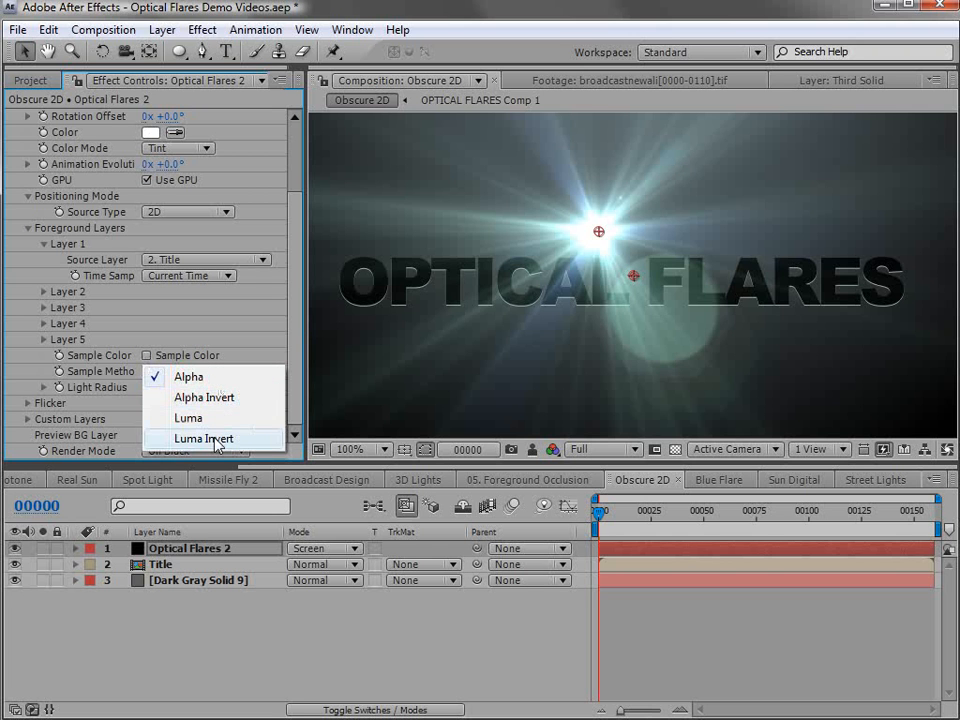
pyautogui.click(205, 378)
pyautogui.scroll(3, 94, 129)
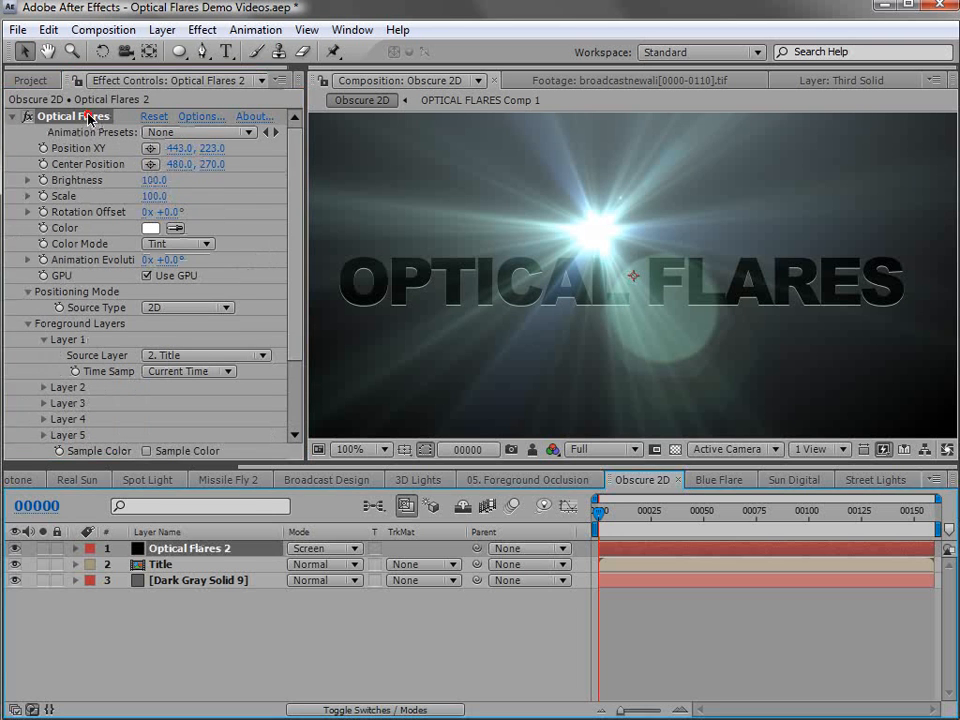
# - Duplicate the Optical Flares 2 layer
pyautogui.click(89, 117)
pyautogui.click(147, 573)
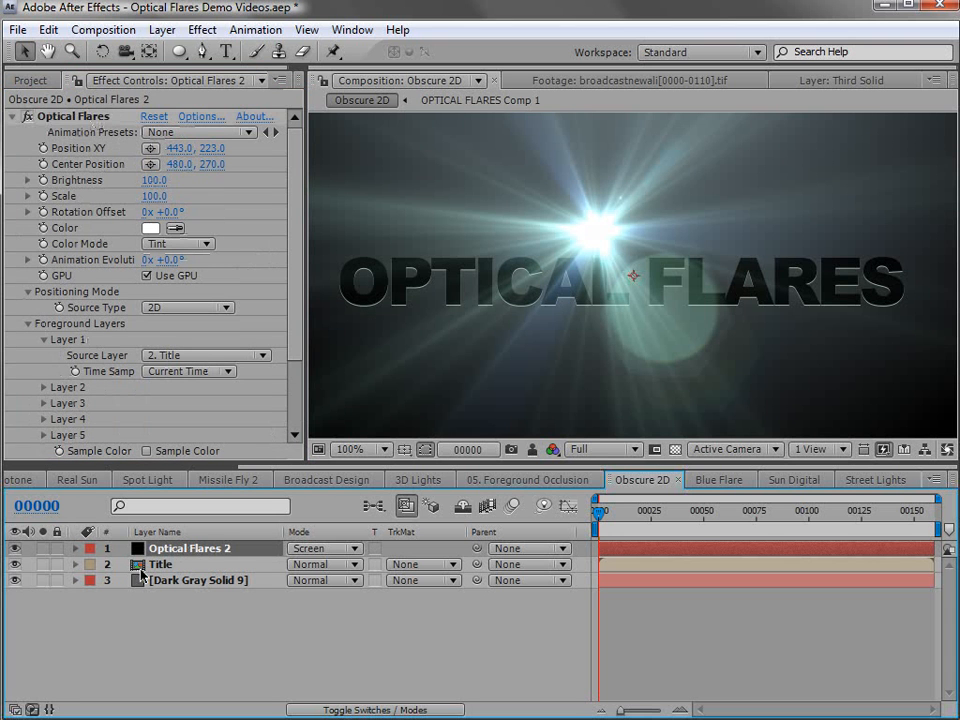
pyautogui.click(47, 30)
pyautogui.click(103, 231)
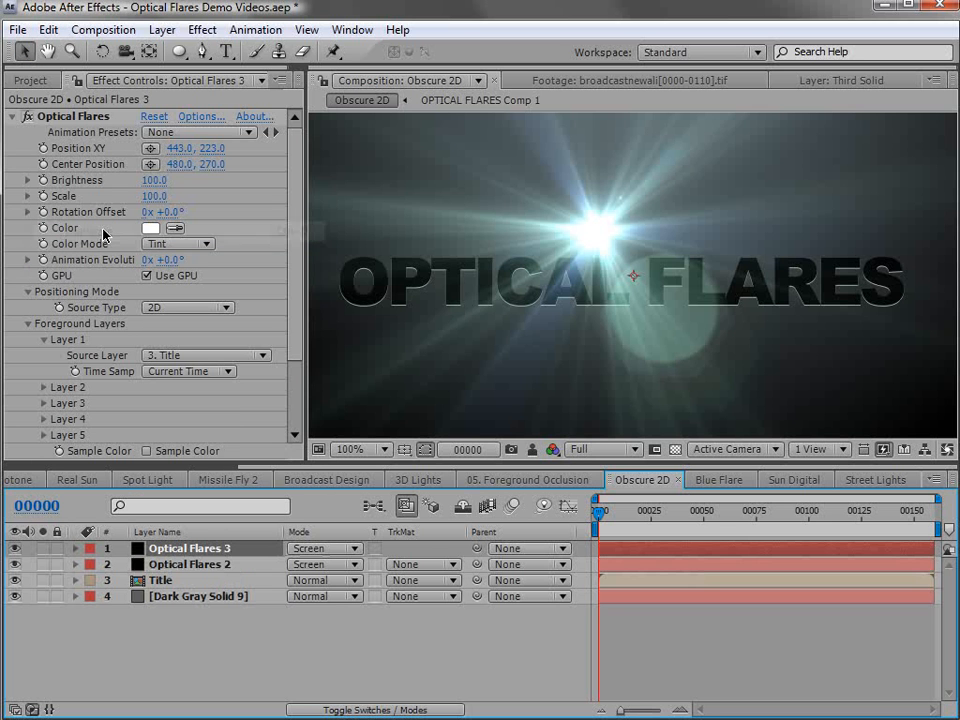
# - Link the Position XY of Optical Flares 2 to the Position XY of Optical Flares 3 with an expression
pyautogui.click(178, 566)
pyautogui.press('e')
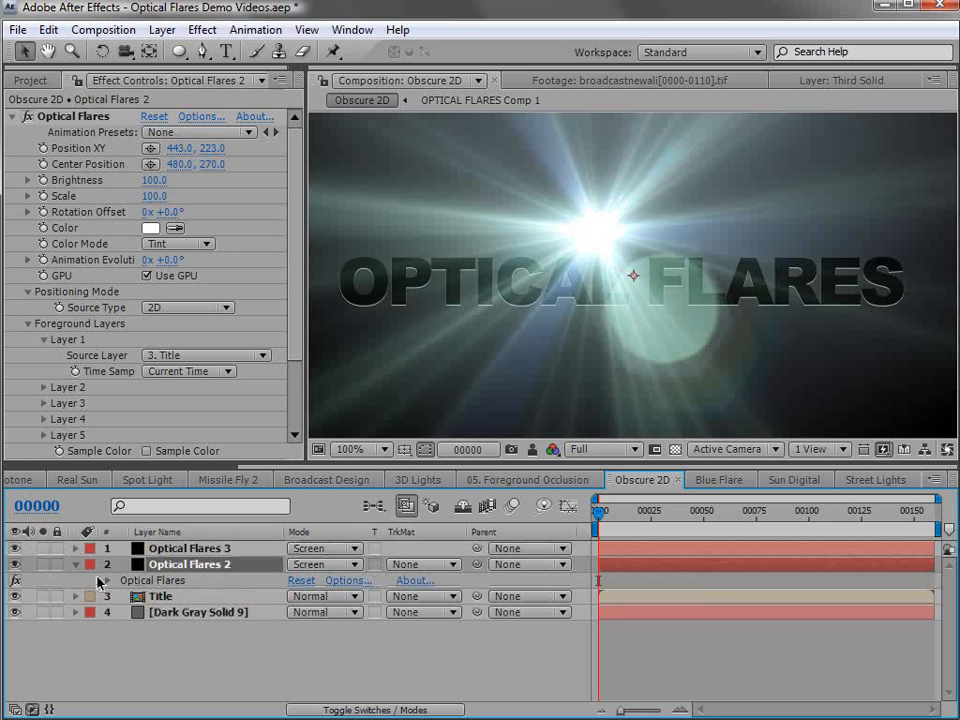
pyautogui.click(107, 581)
pyautogui.moveTo(182, 464); pyautogui.dragTo(172, 207)
pyautogui.click(190, 574)
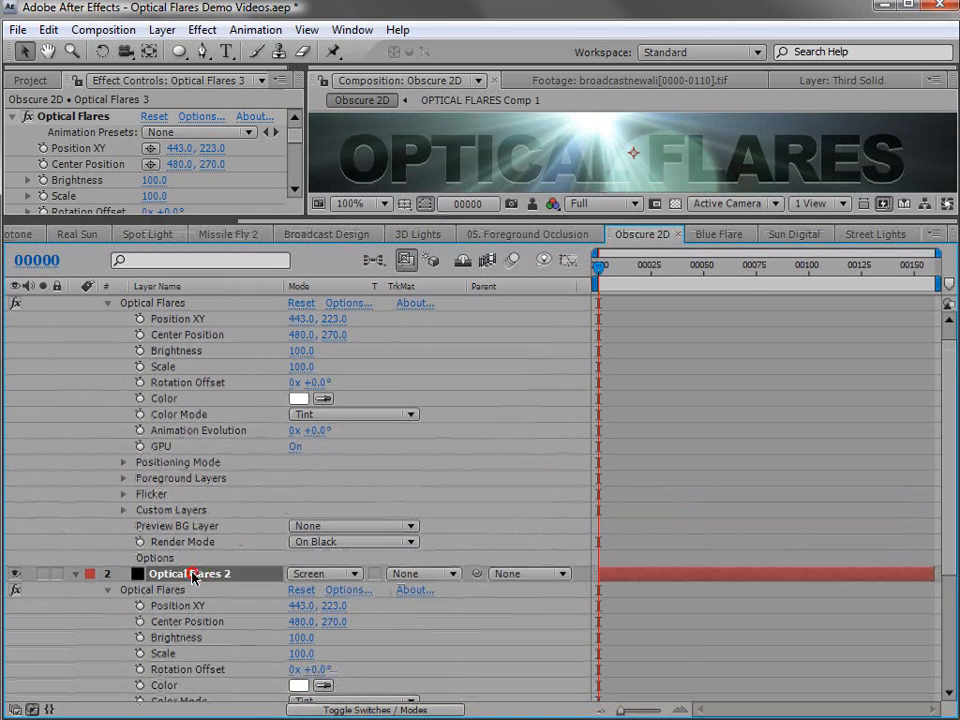
pyautogui.scroll(1, 131, 280)
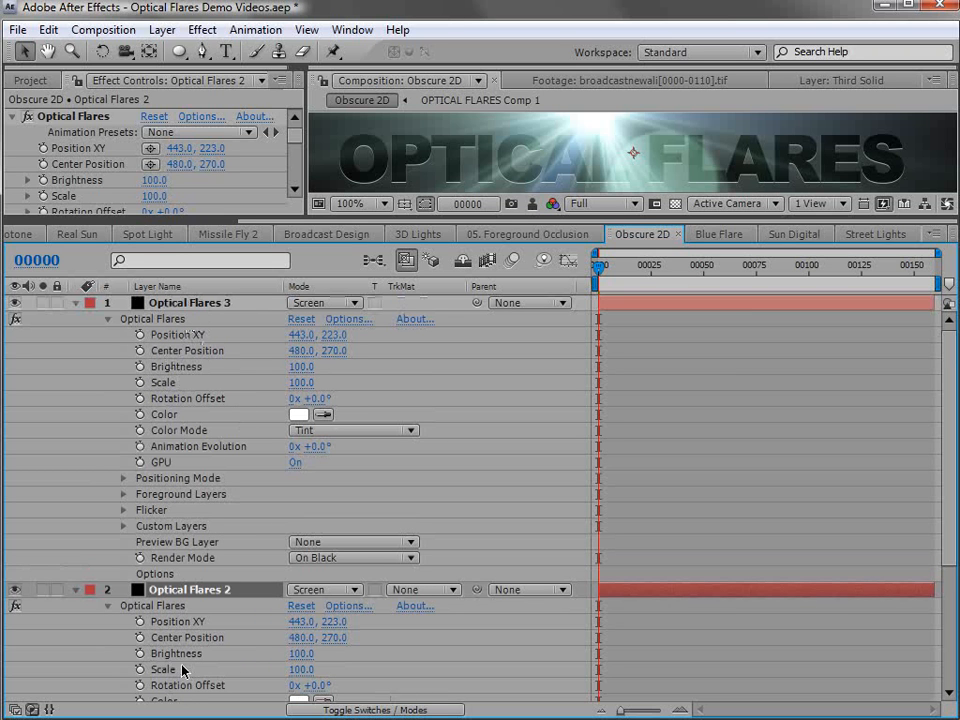
pyautogui.keyDown('alt'); pyautogui.click(139, 626); pyautogui.keyUp('alt')
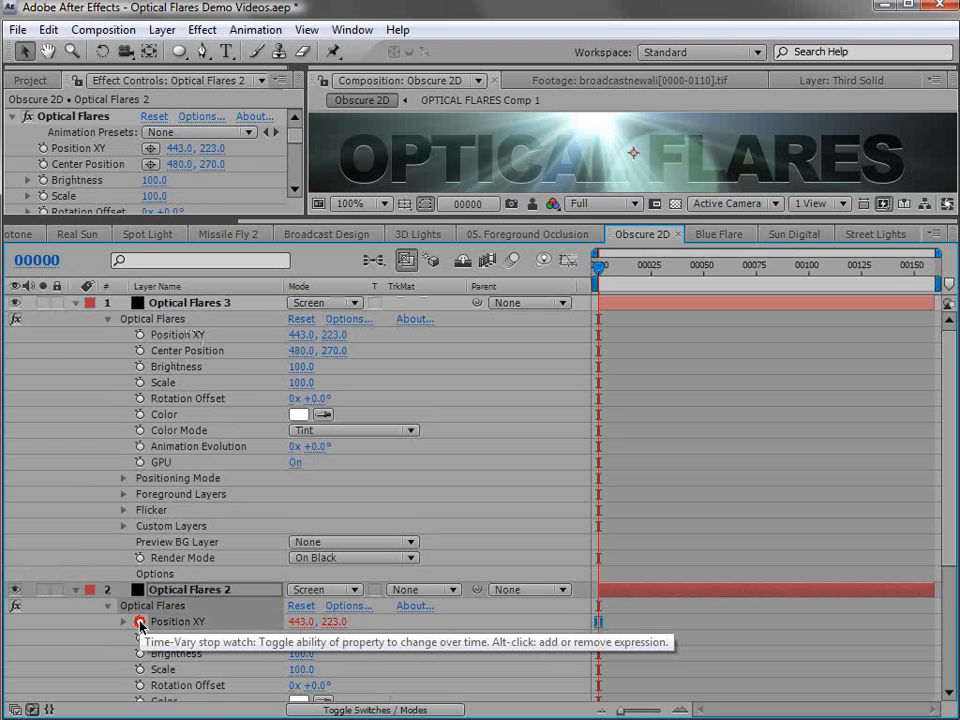
pyautogui.moveTo(342, 638); pyautogui.dragTo(200, 337)
pyautogui.click(688, 433)
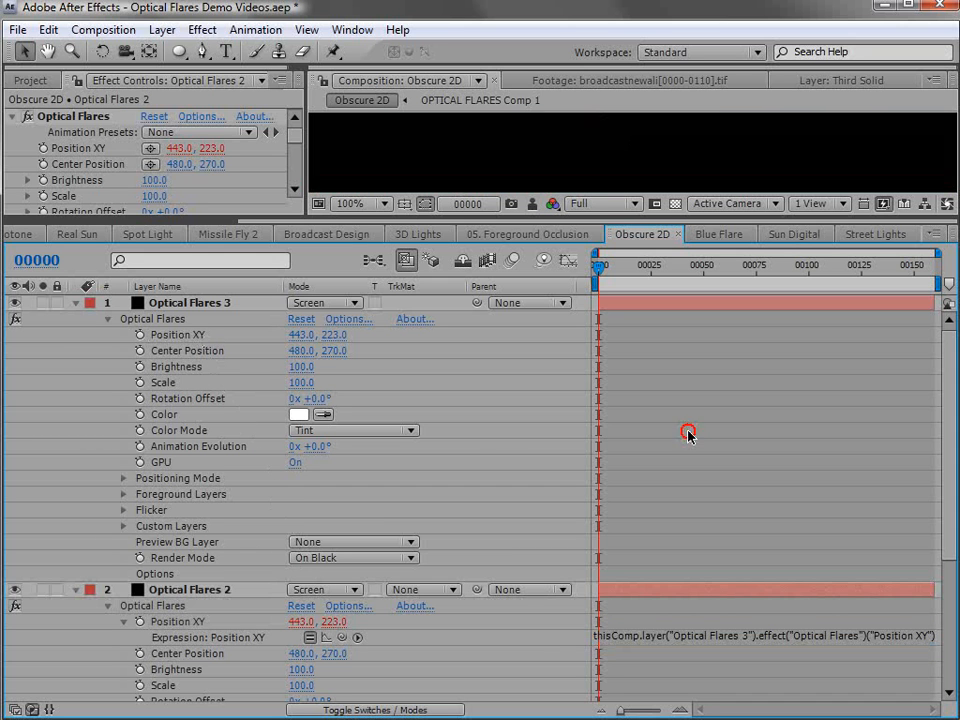
pyautogui.click(76, 302)
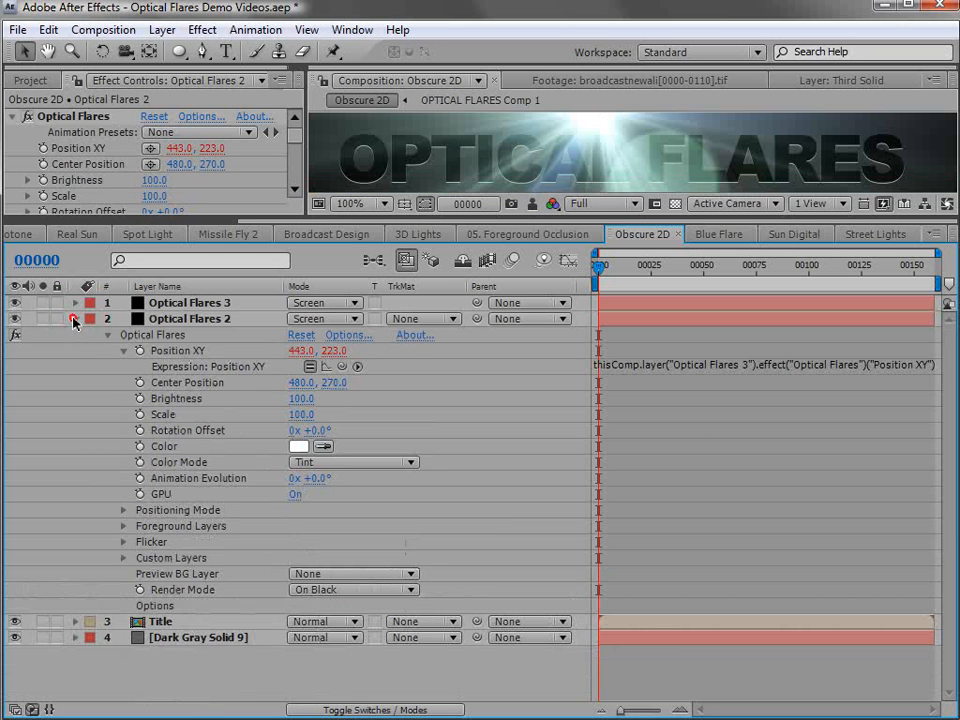
pyautogui.click(76, 318)
pyautogui.moveTo(186, 218); pyautogui.dragTo(170, 393)
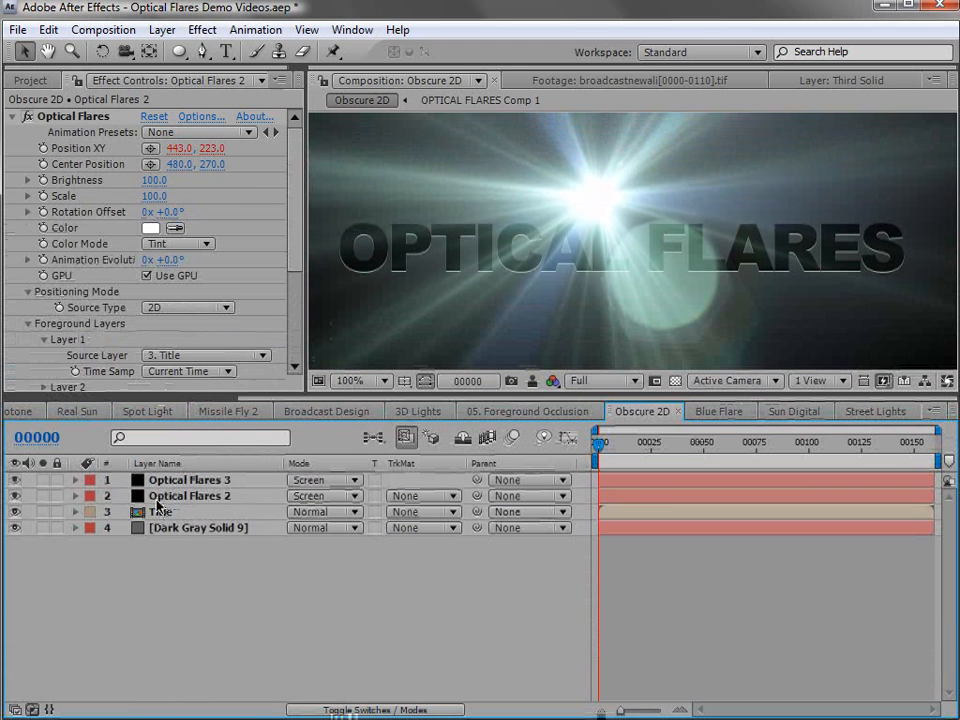
# - Place the Optical Flares 2 layer beneath the Title layer and set its Foreground Layer 1 source to None
pyautogui.click(156, 499)
pyautogui.moveTo(140, 500)
pyautogui.mouseDown()
pyautogui.moveTo(150, 540)
pyautogui.moveTo(140, 525)
pyautogui.mouseUp()
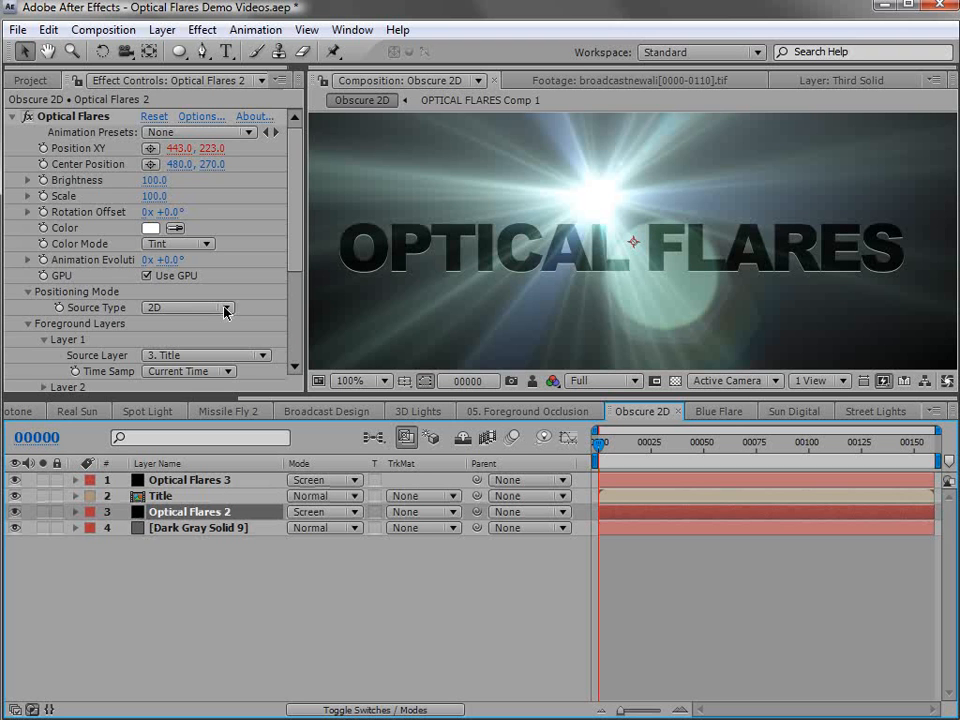
pyautogui.click(161, 363)
pyautogui.click(188, 306)
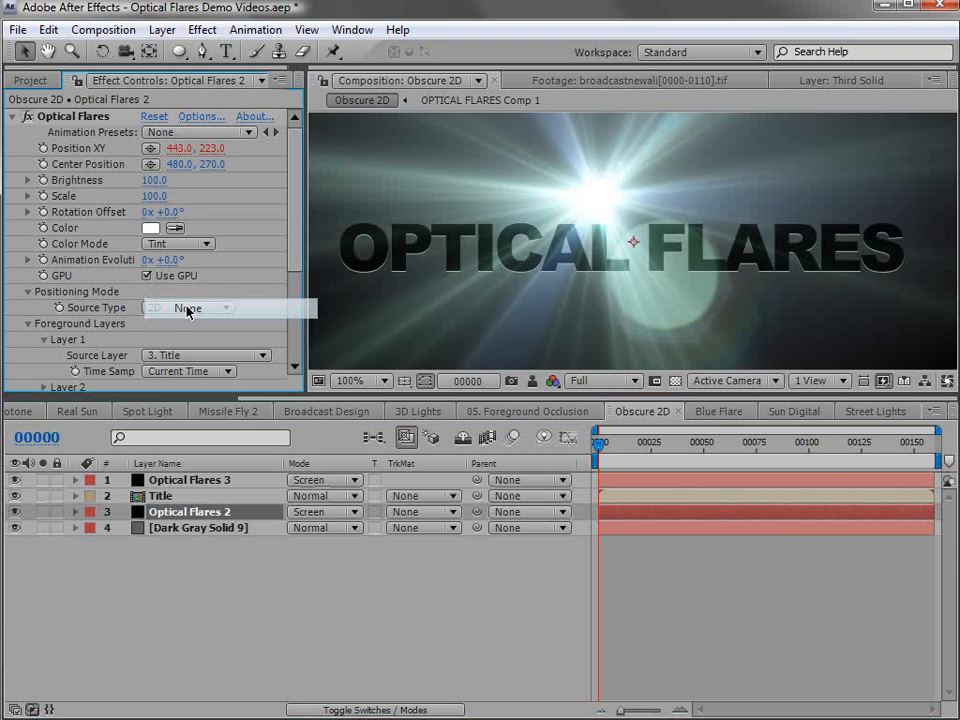
pyautogui.moveTo(293, 222)
pyautogui.mouseDown()
pyautogui.moveTo(296, 232)
pyautogui.moveTo(306, 204)
pyautogui.mouseUp()
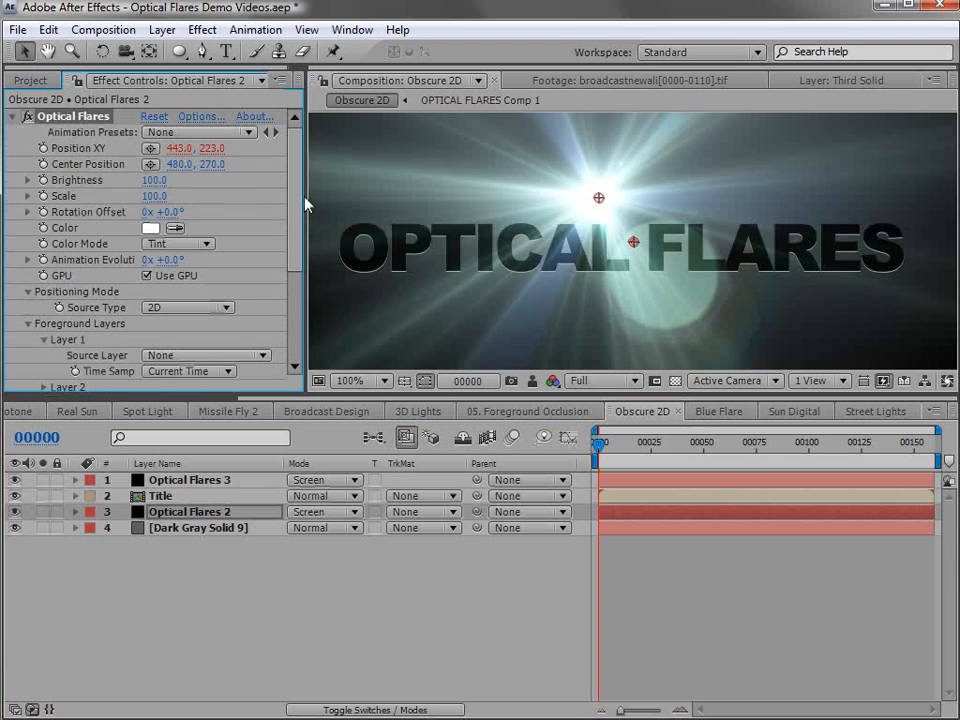
pyautogui.click(11, 118)
# - Move the Optical Flares 3 flare down behind the title letters to about 442, 266
pyautogui.click(176, 482)
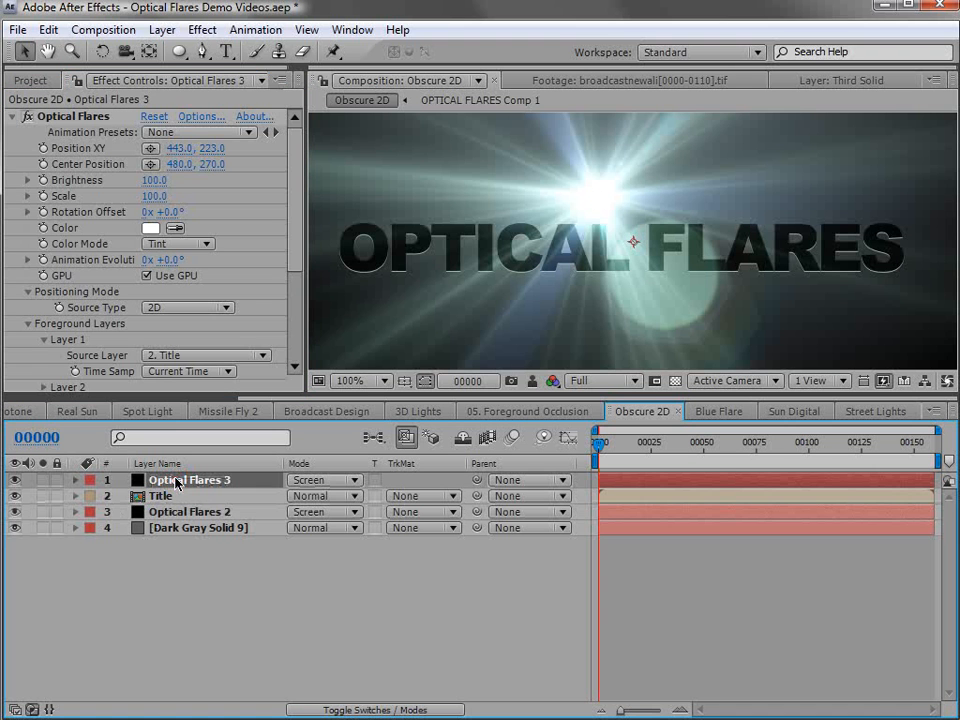
pyautogui.moveTo(600, 197); pyautogui.dragTo(600, 238)
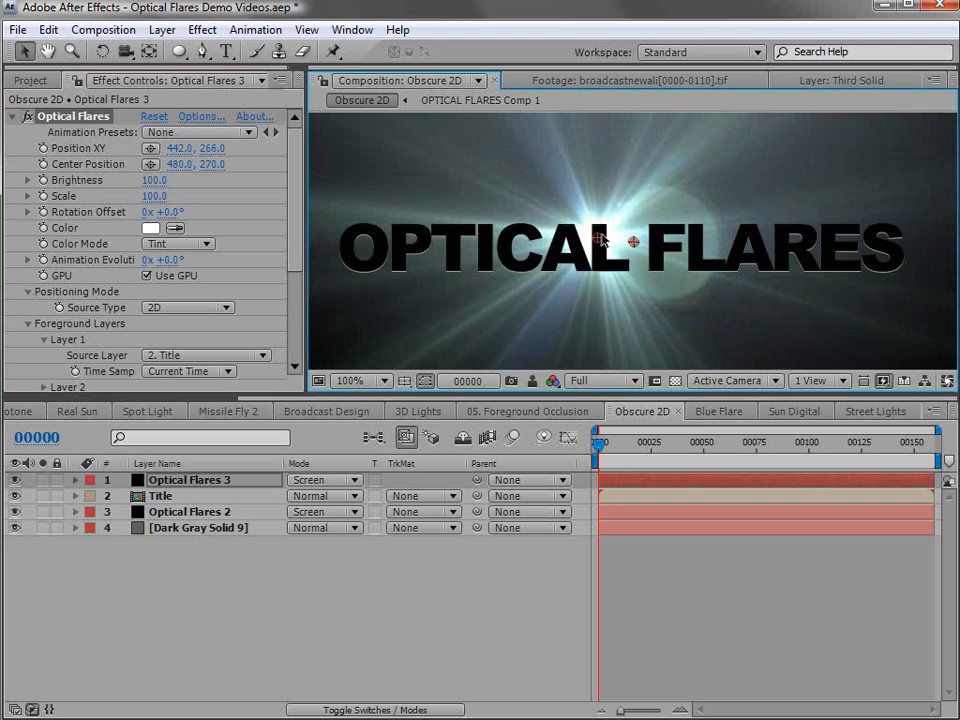
pyautogui.click(609, 528)
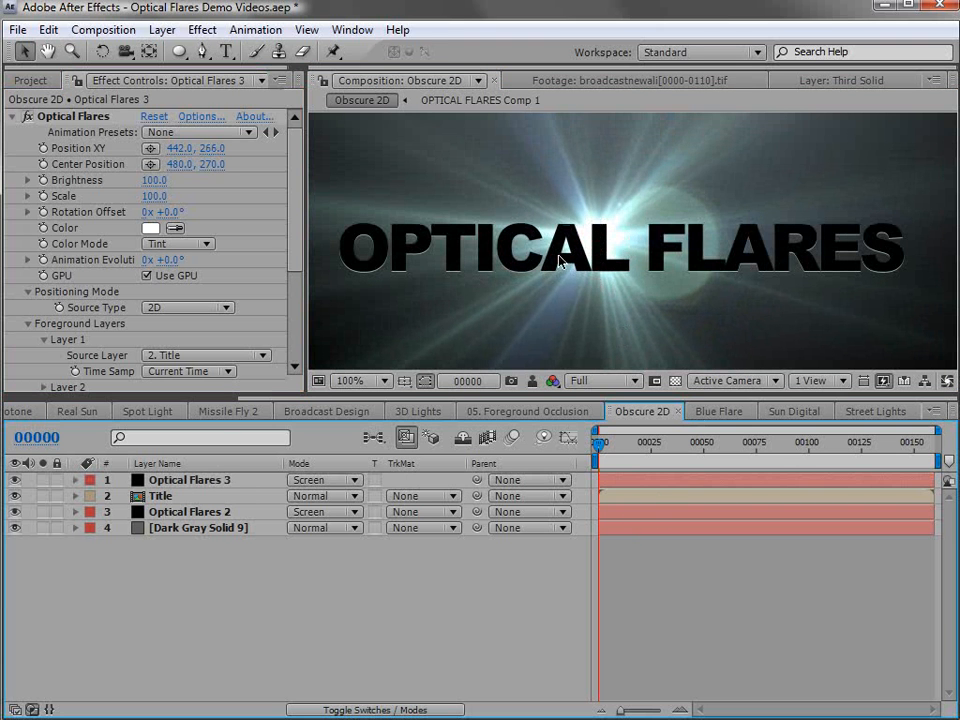
# - Add a Shimmer object to the Optical Flares 2 lens flare and set its Global Seed to 5017
pyautogui.click(180, 511)
pyautogui.click(199, 116)
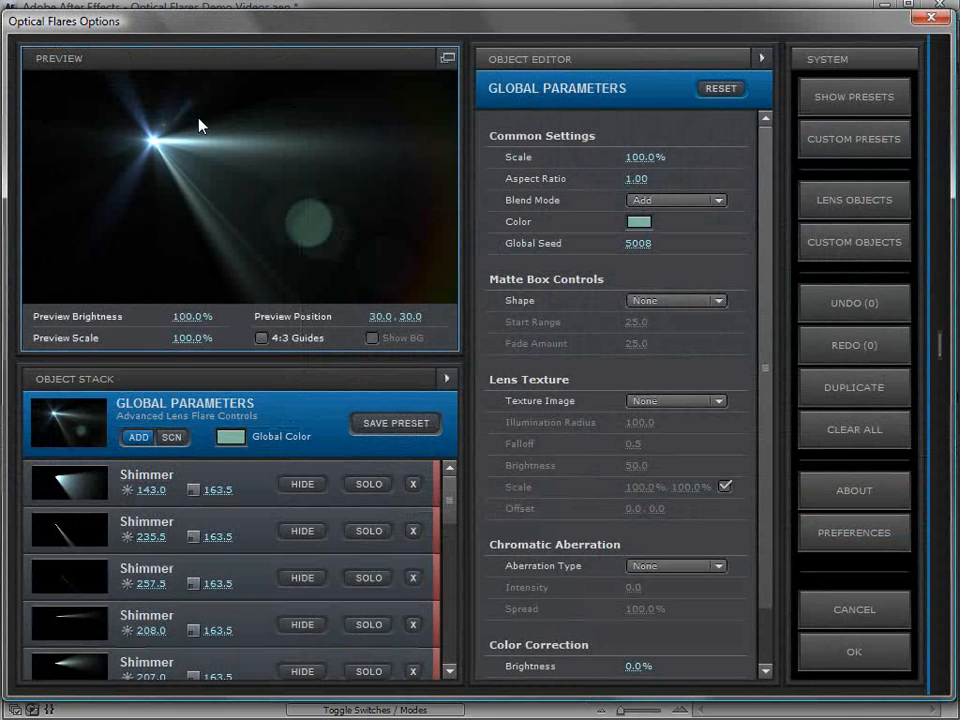
pyautogui.click(855, 203)
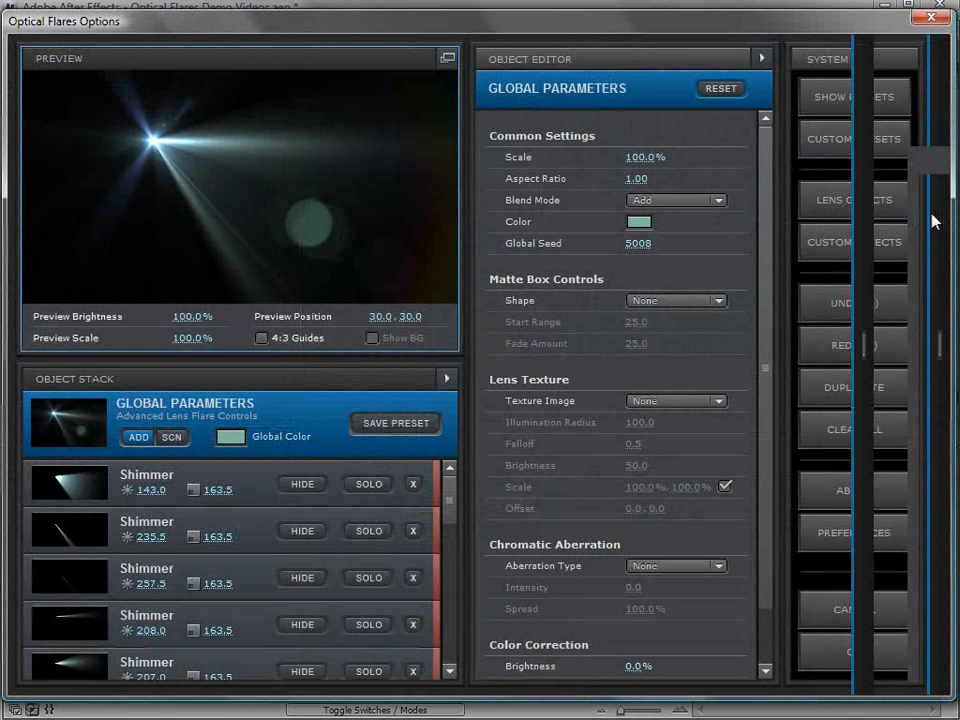
pyautogui.click(611, 452)
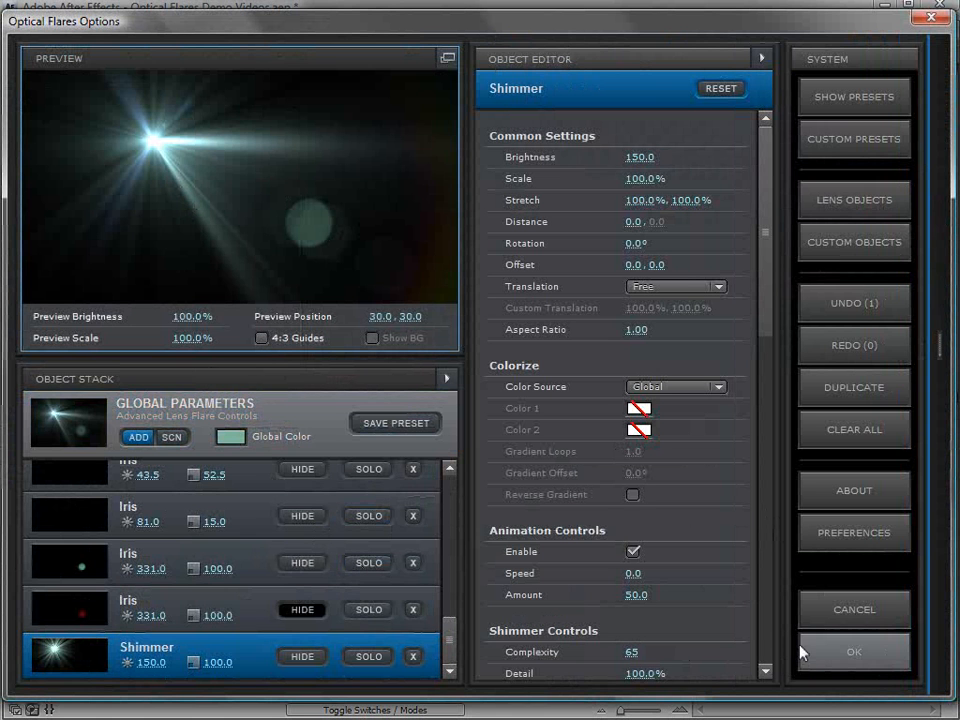
pyautogui.click(168, 418)
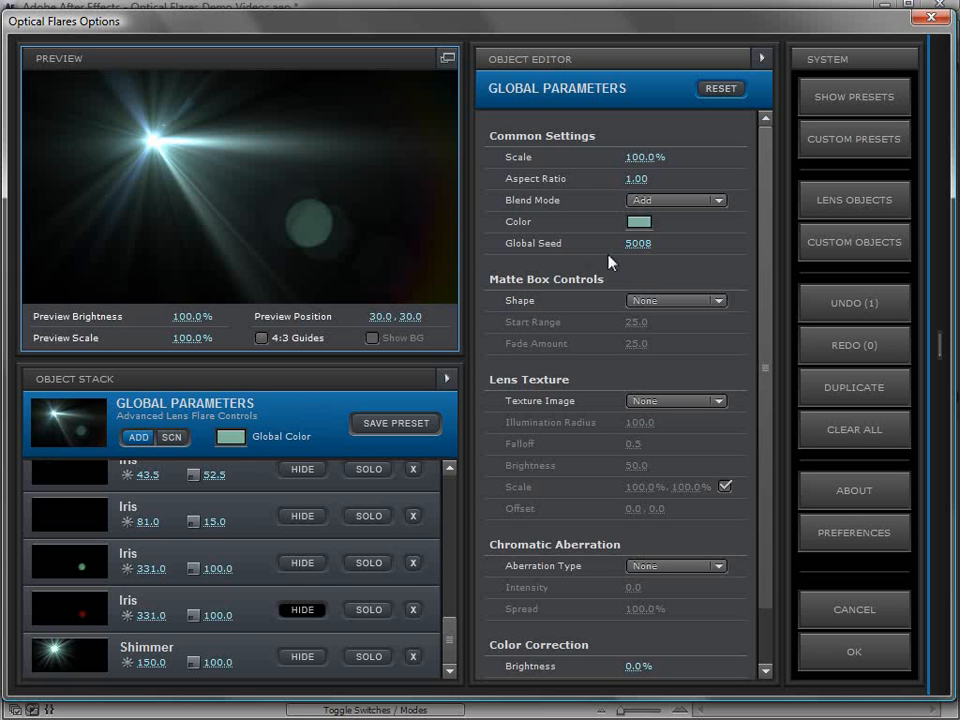
pyautogui.moveTo(633, 250); pyautogui.dragTo(669, 250)
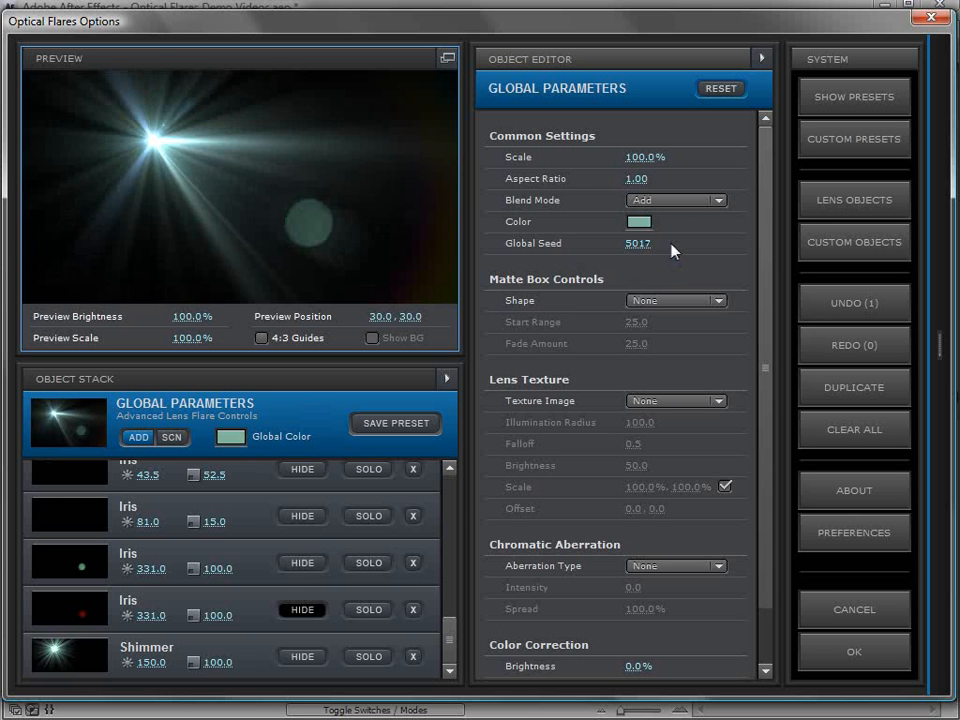
pyautogui.click(852, 652)
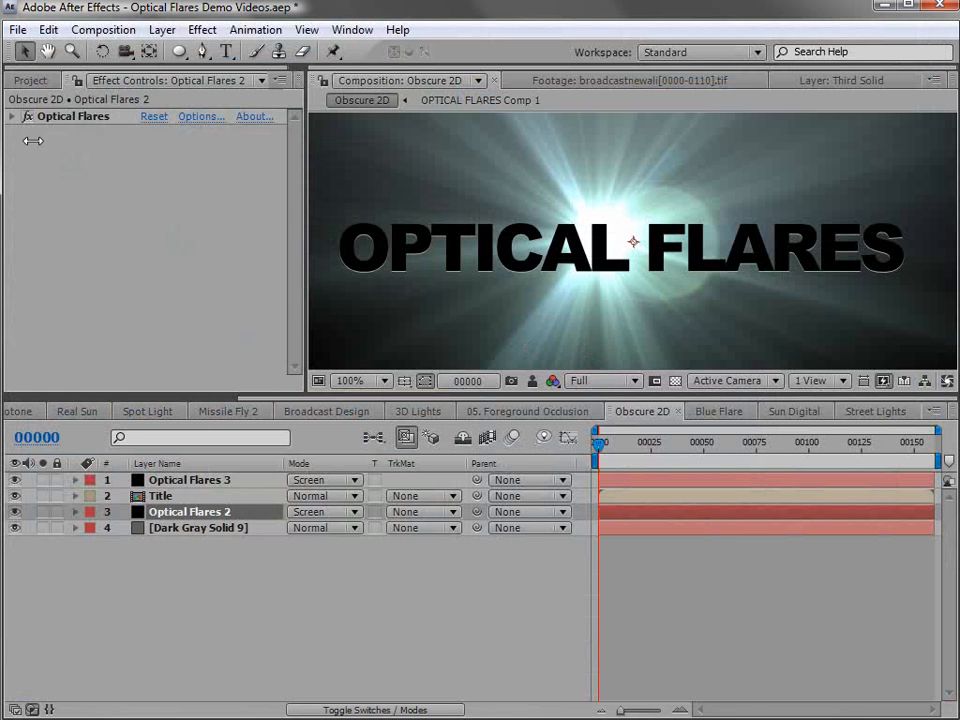
# - Tone down the Optical Flares 2 flare, and move the Optical Flares 3 flare behind the title to about 342, 272
pyautogui.click(12, 117)
pyautogui.moveTo(156, 196)
pyautogui.mouseDown()
pyautogui.moveTo(101, 196)
pyautogui.moveTo(154, 188)
pyautogui.mouseUp()
pyautogui.click(160, 480)
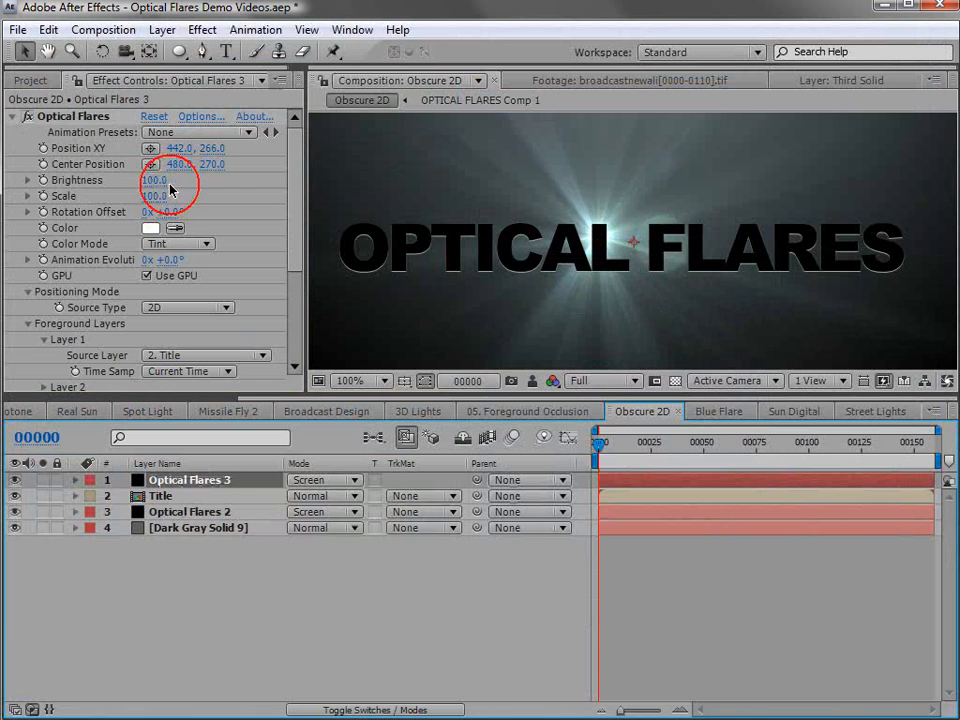
pyautogui.moveTo(608, 238); pyautogui.dragTo(498, 248)
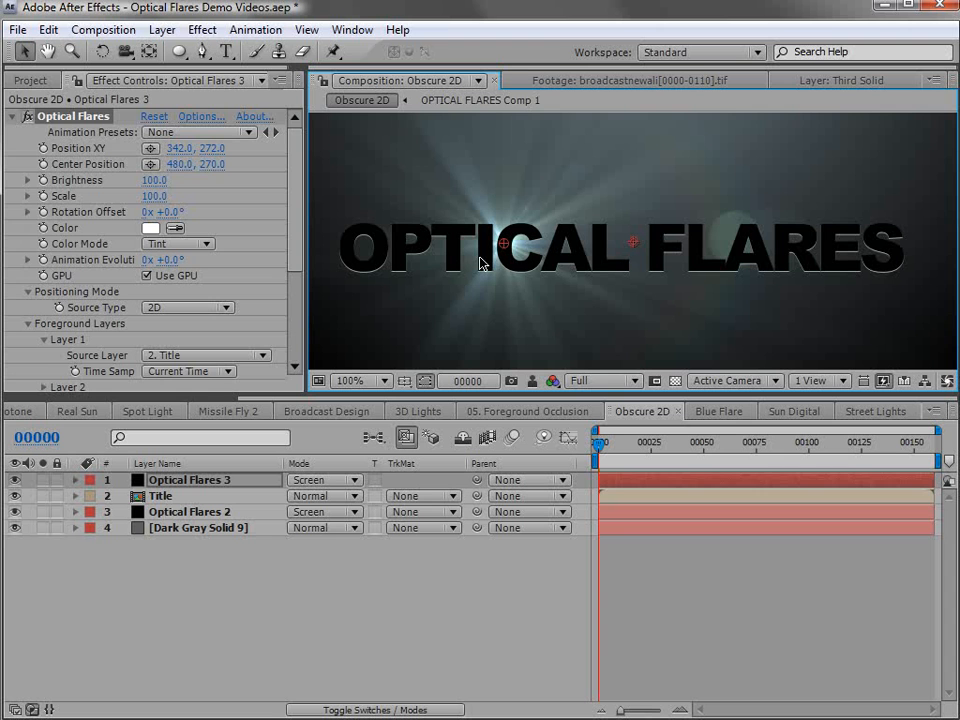
# - In the 05. Foreground Occlusion composition, scrub to frame 41 and select the magenta and purple solid layers
pyautogui.click(495, 411)
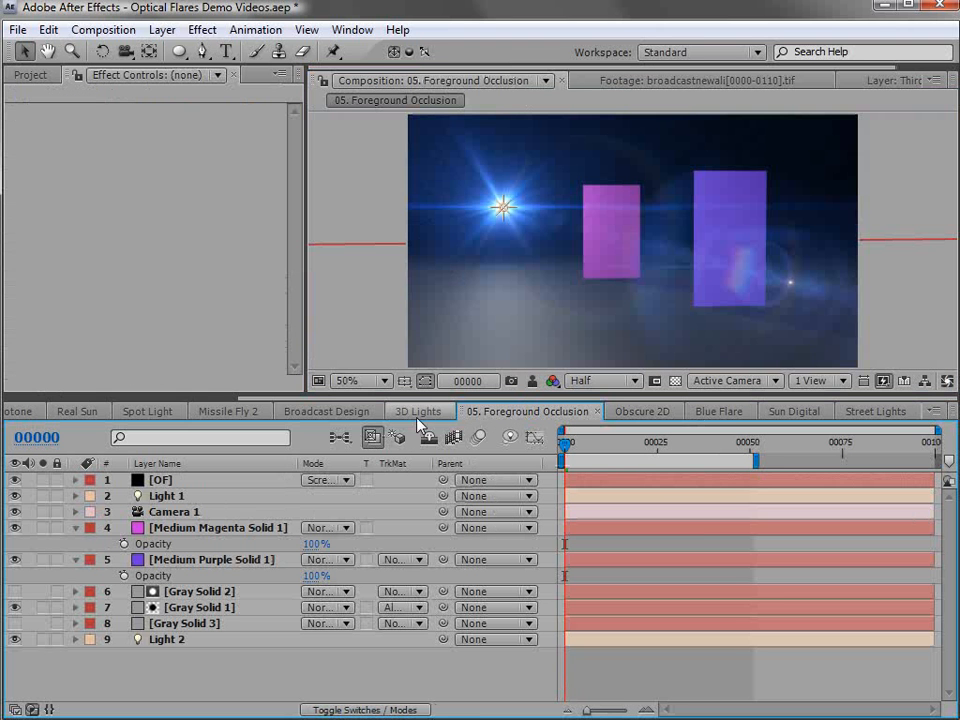
pyautogui.moveTo(565, 453); pyautogui.dragTo(714, 429)
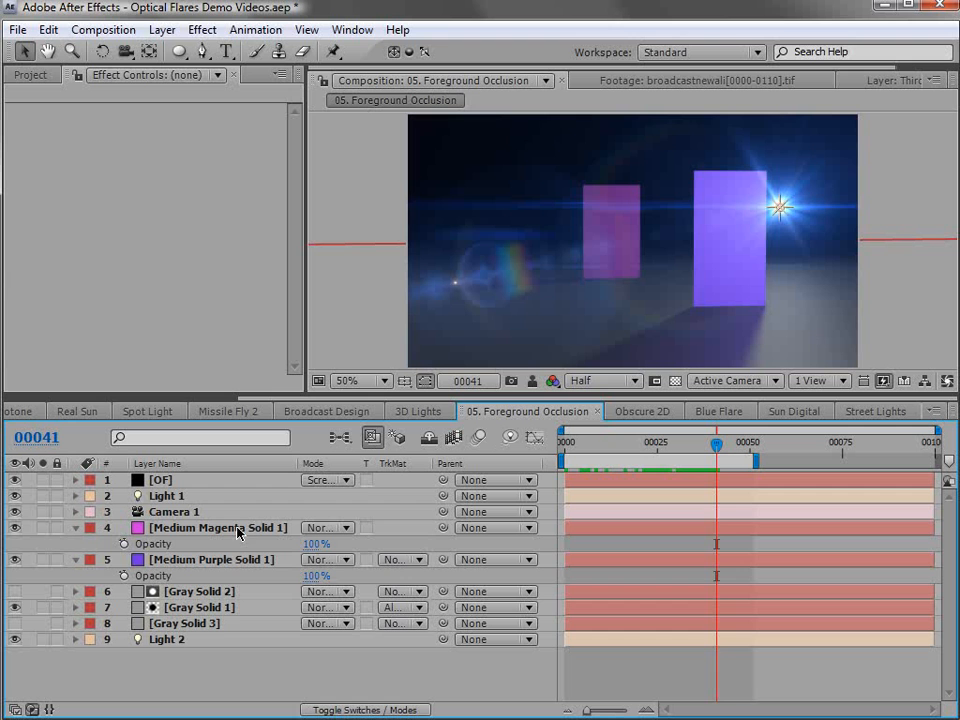
pyautogui.click(147, 520)
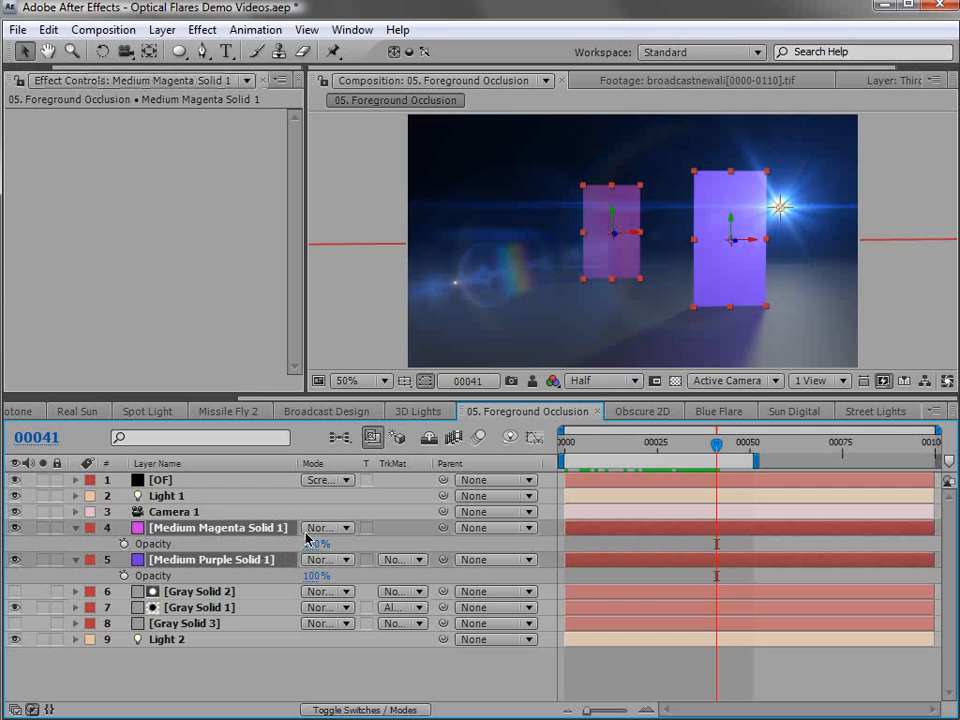
# - Lower the Opacity of the magenta solid to 57% and the purple solid to 62%, and scrub to frame 14
pyautogui.moveTo(316, 543); pyautogui.dragTo(565, 663)
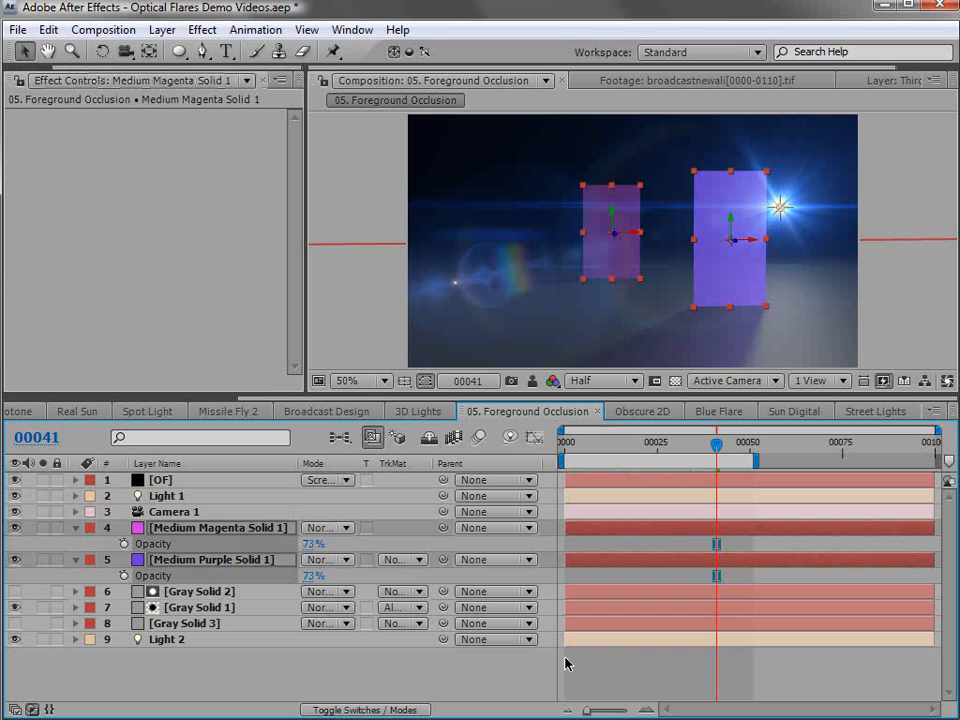
pyautogui.click(600, 652)
pyautogui.moveTo(312, 544); pyautogui.dragTo(300, 574)
pyautogui.click(643, 681)
pyautogui.moveTo(716, 442); pyautogui.dragTo(616, 455)
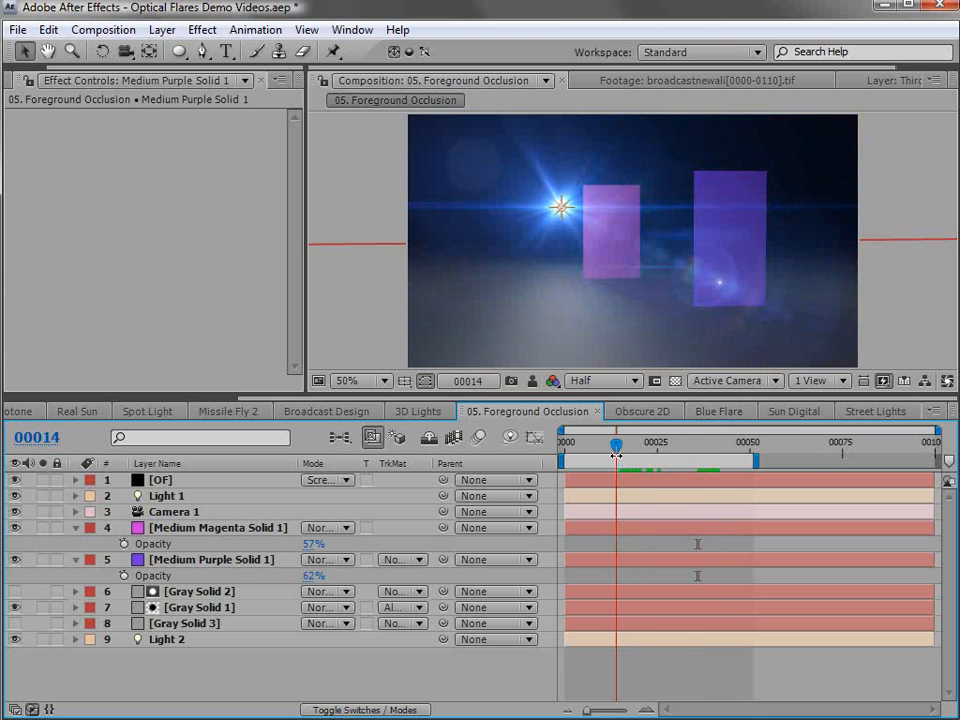
# - In the 3D Lights composition, create a 1280 × 720 px dark gray solid and apply the Optical Flares effect to it
pyautogui.click(416, 412)
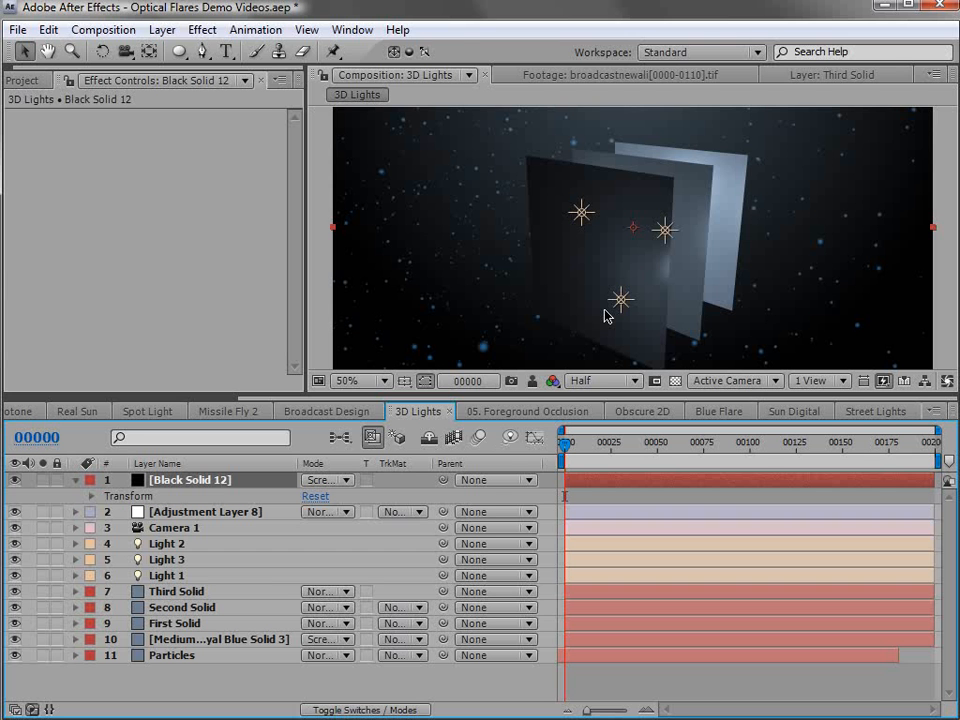
pyautogui.click(162, 29)
pyautogui.moveTo(240, 51)
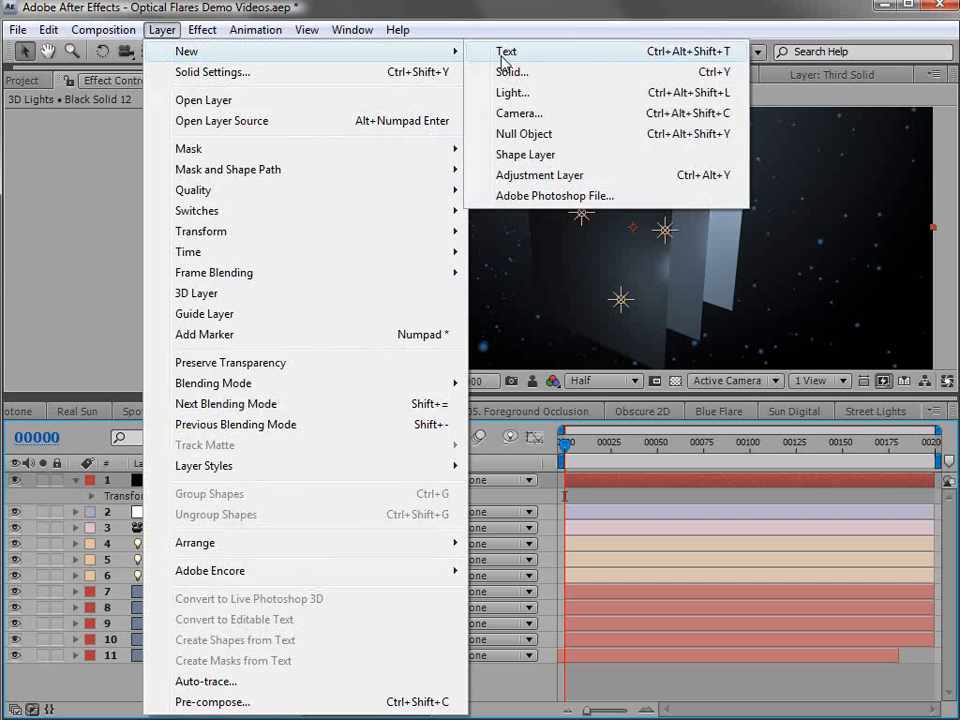
pyautogui.click(510, 72)
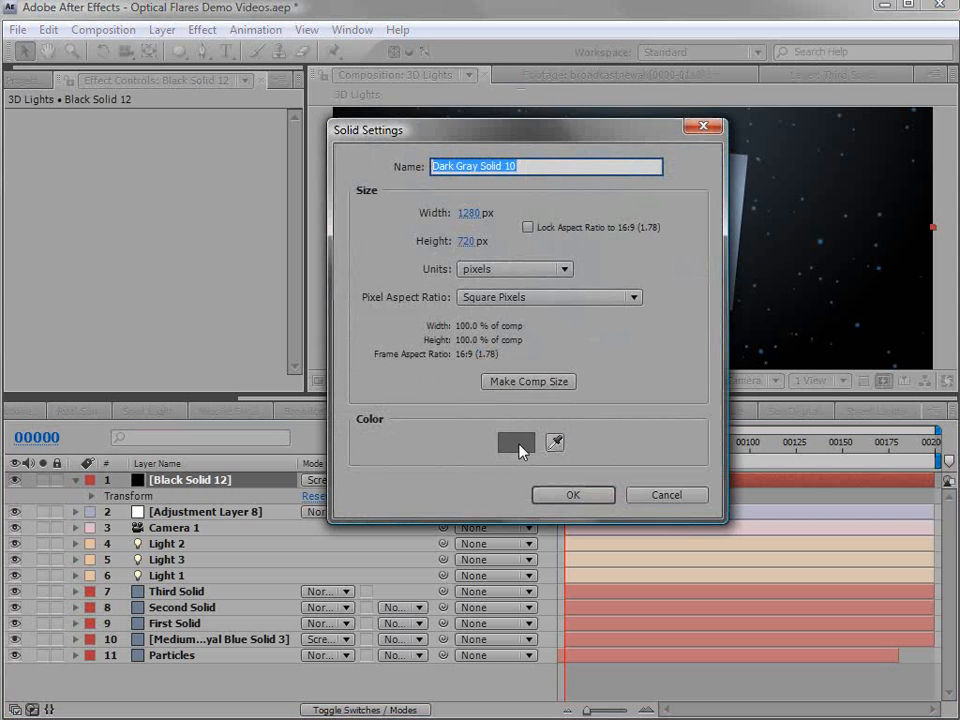
pyautogui.click(568, 496)
pyautogui.click(204, 28)
pyautogui.moveTo(261, 660)
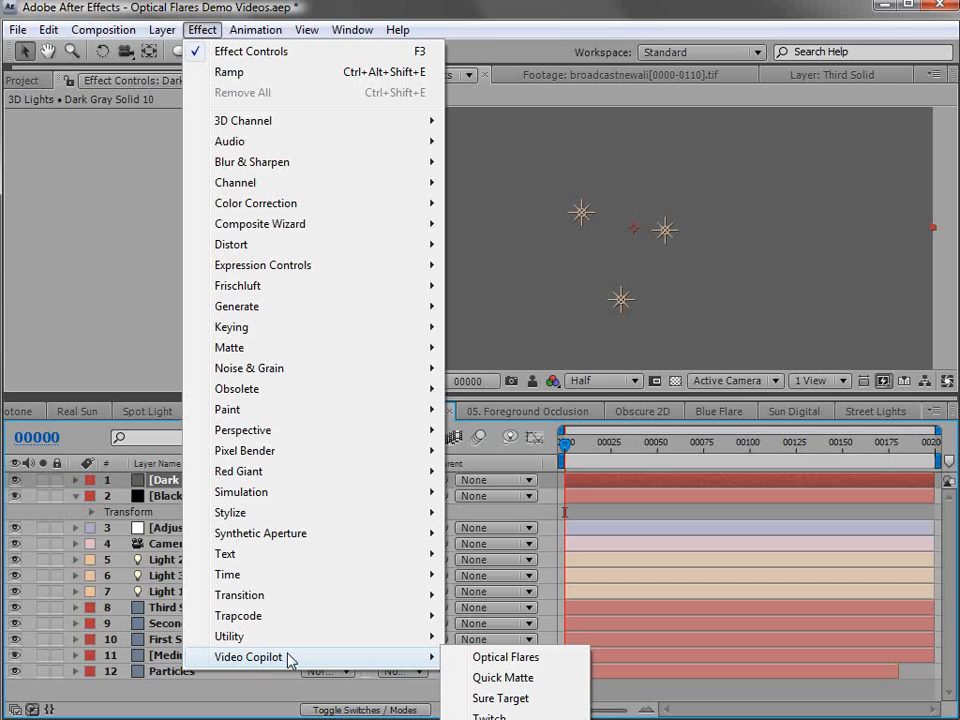
pyautogui.click(553, 662)
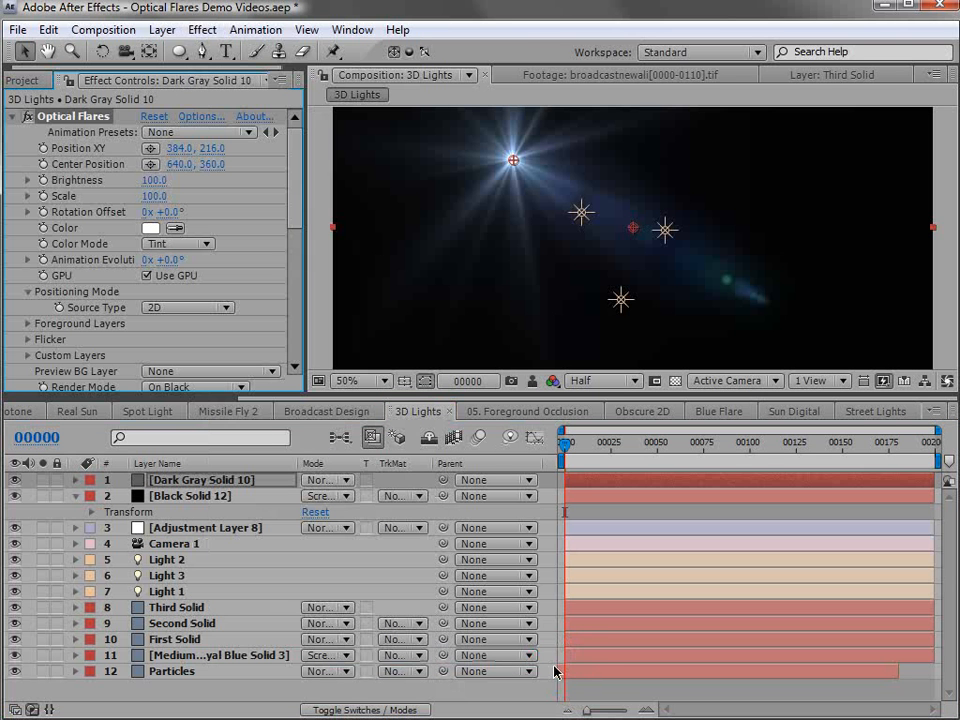
# - Set the flare's Render Mode to On Transparent and move the flare beside the three solids to about 310, 376
pyautogui.scroll(-5, 275, 230)
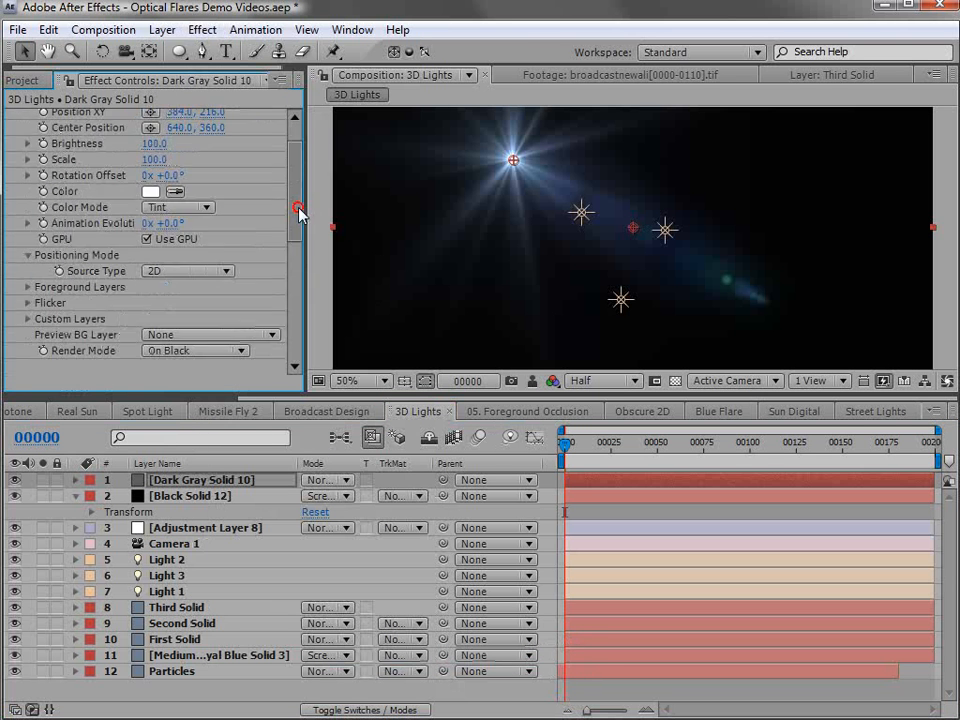
pyautogui.click(185, 247)
pyautogui.click(219, 280)
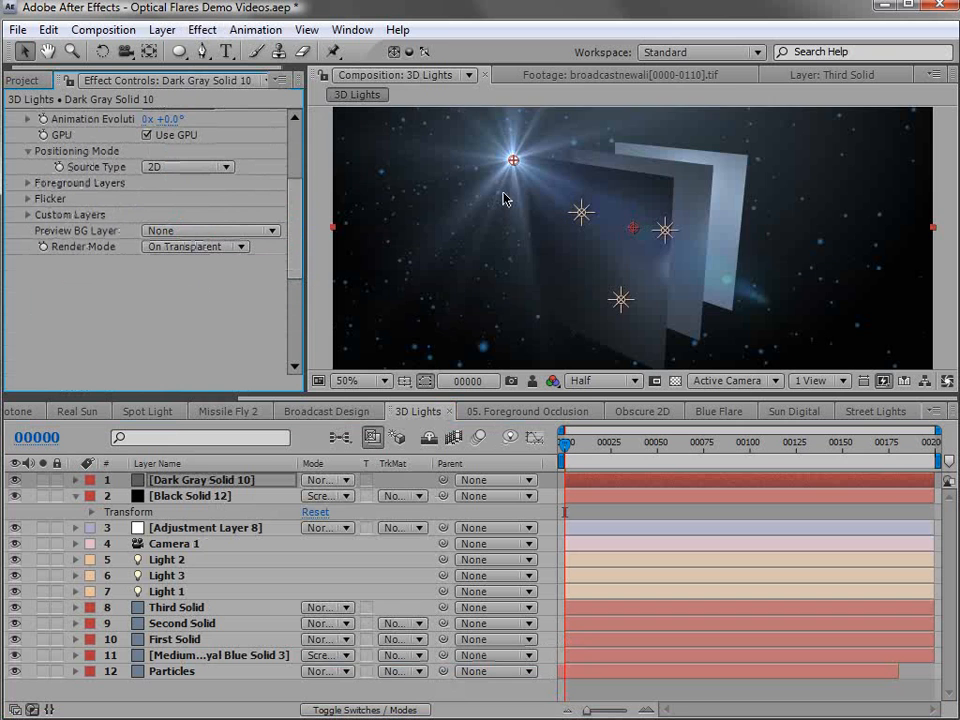
pyautogui.moveTo(512, 159); pyautogui.dragTo(482, 231)
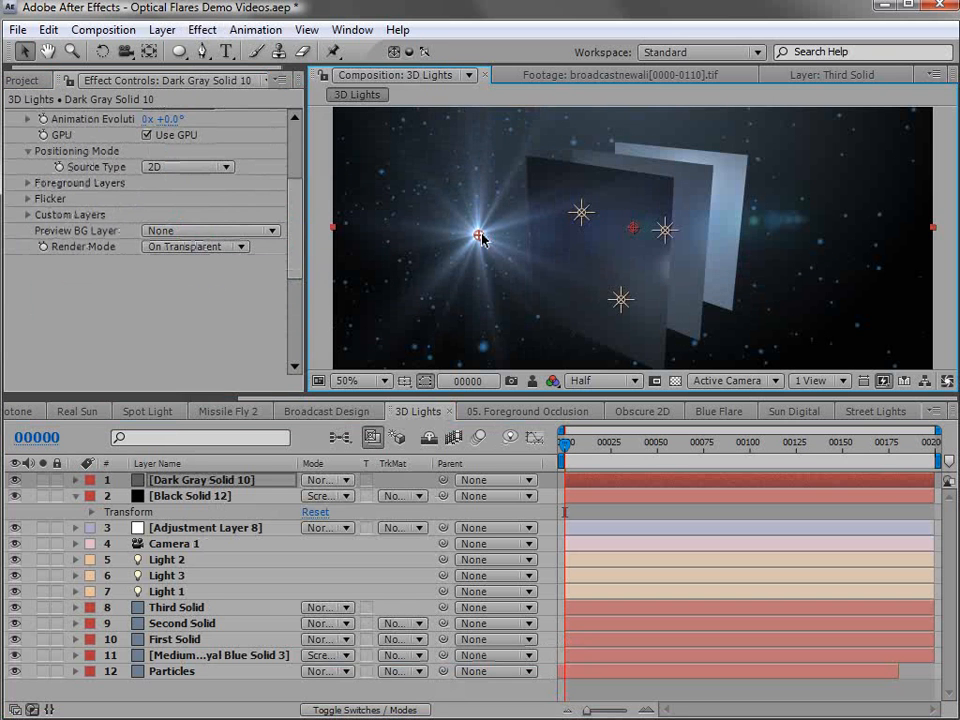
# - Set the flare's Render Mode to On Black and the dark gray solid's blending mode to Screen
pyautogui.click(200, 246)
pyautogui.click(206, 229)
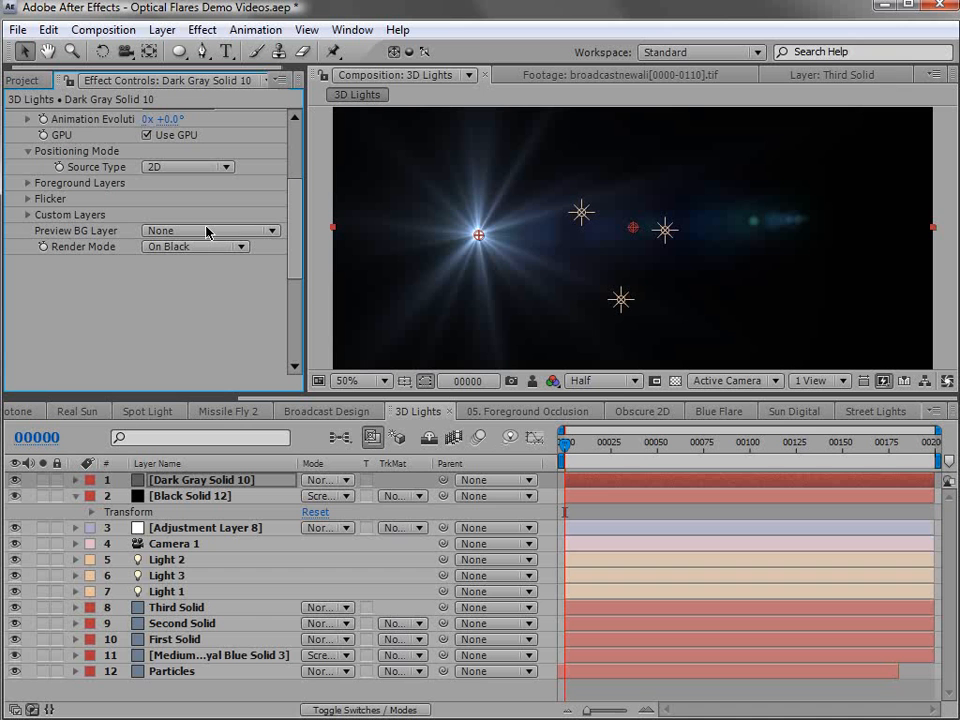
pyautogui.click(320, 485)
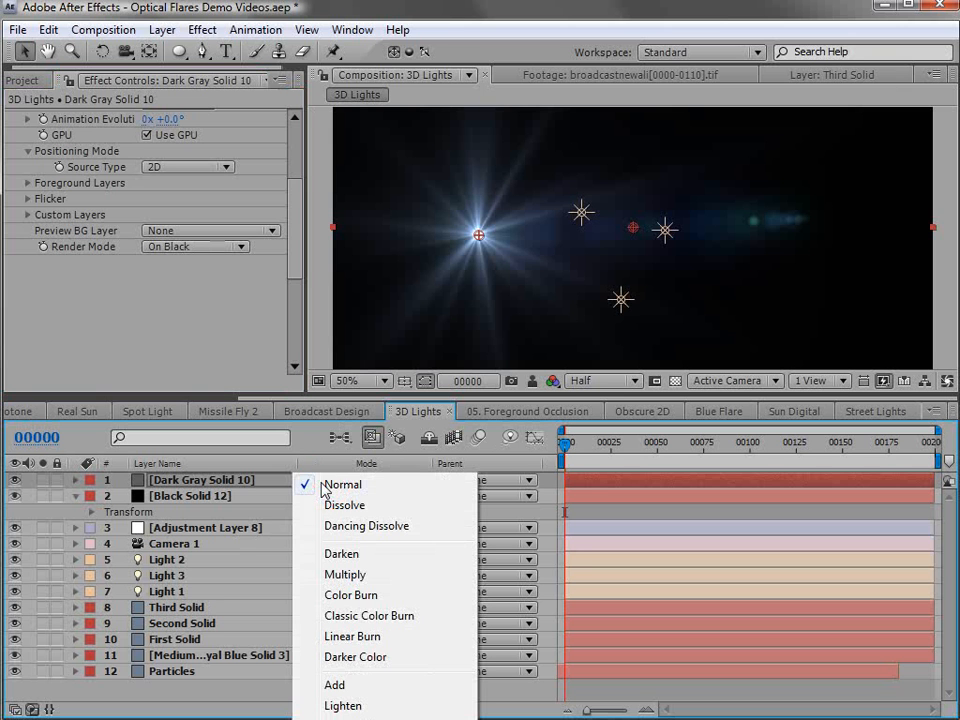
pyautogui.click(343, 718)
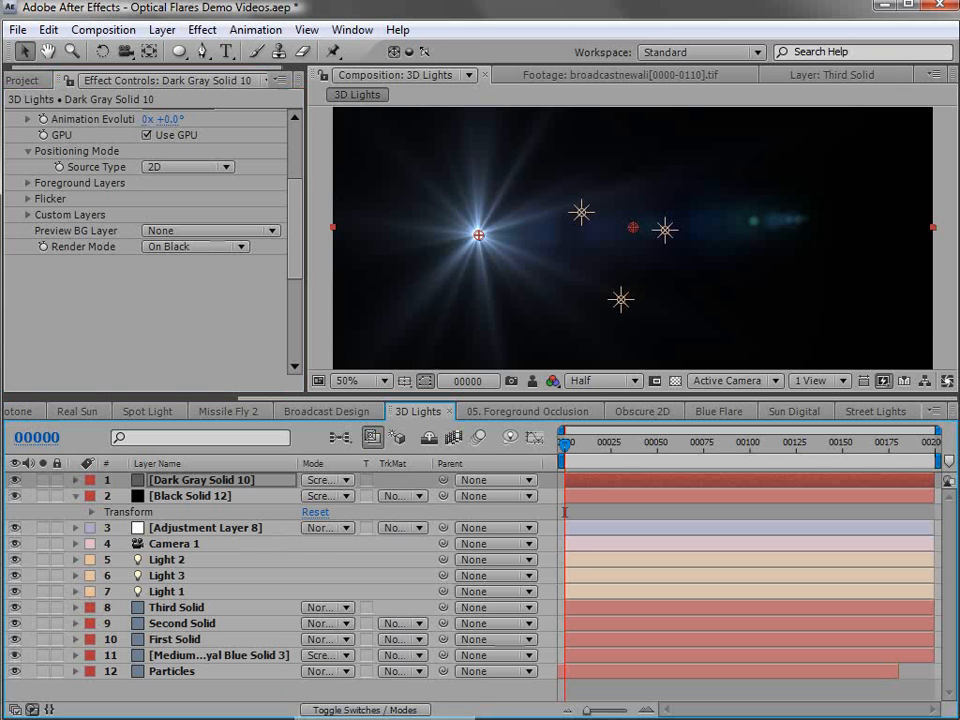
# - Set the flare's positioning Source Type to Track Lights and orbit the camera around the three solids
pyautogui.moveTo(298, 255); pyautogui.dragTo(294, 163)
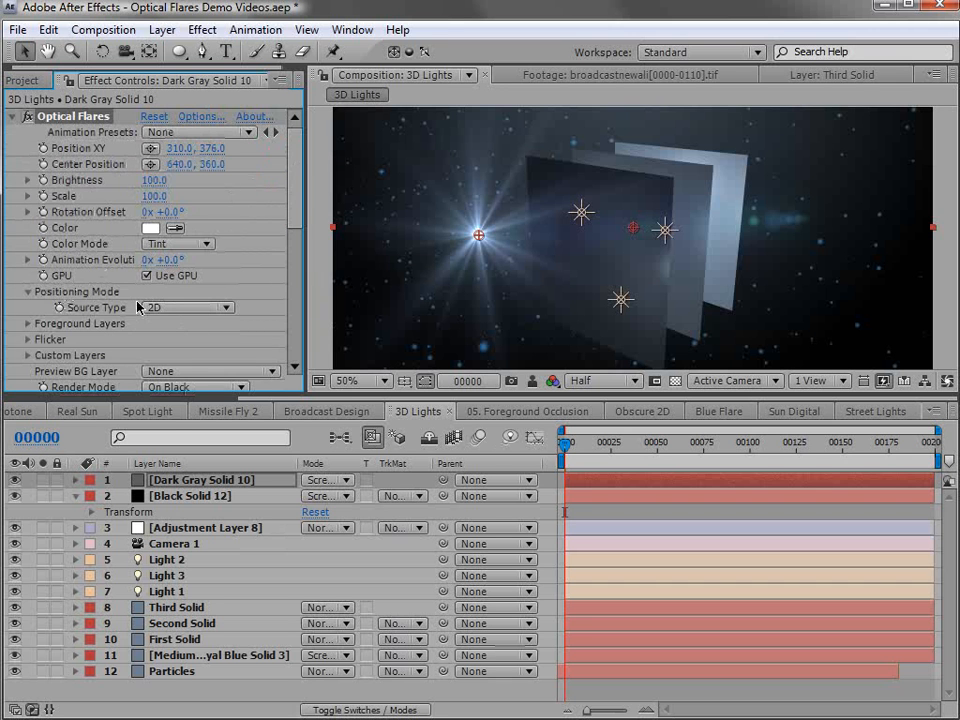
pyautogui.click(180, 307)
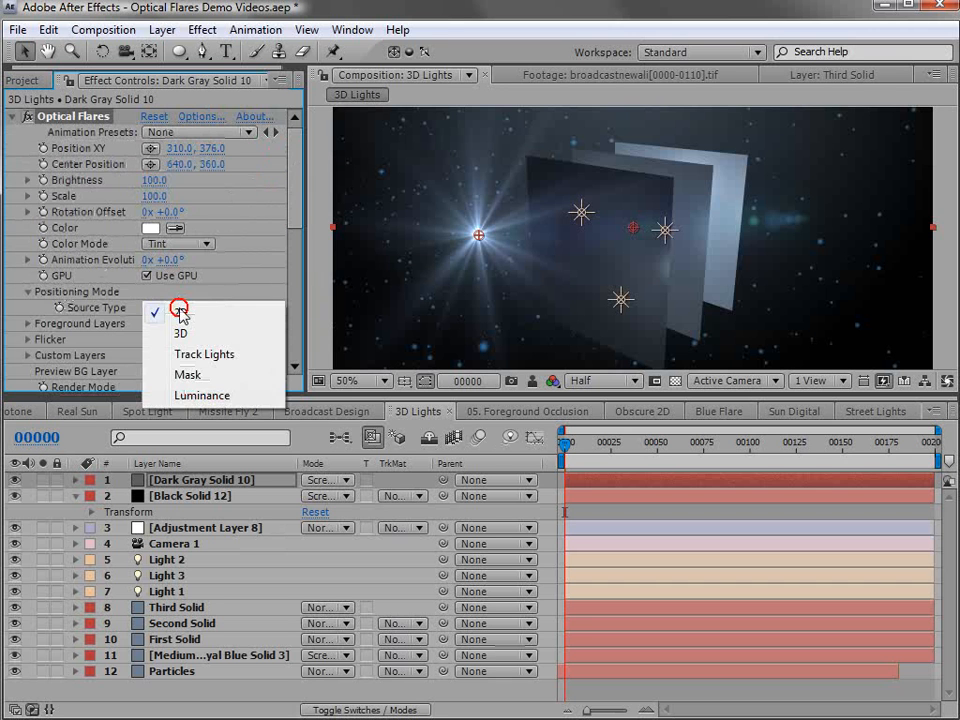
pyautogui.click(210, 354)
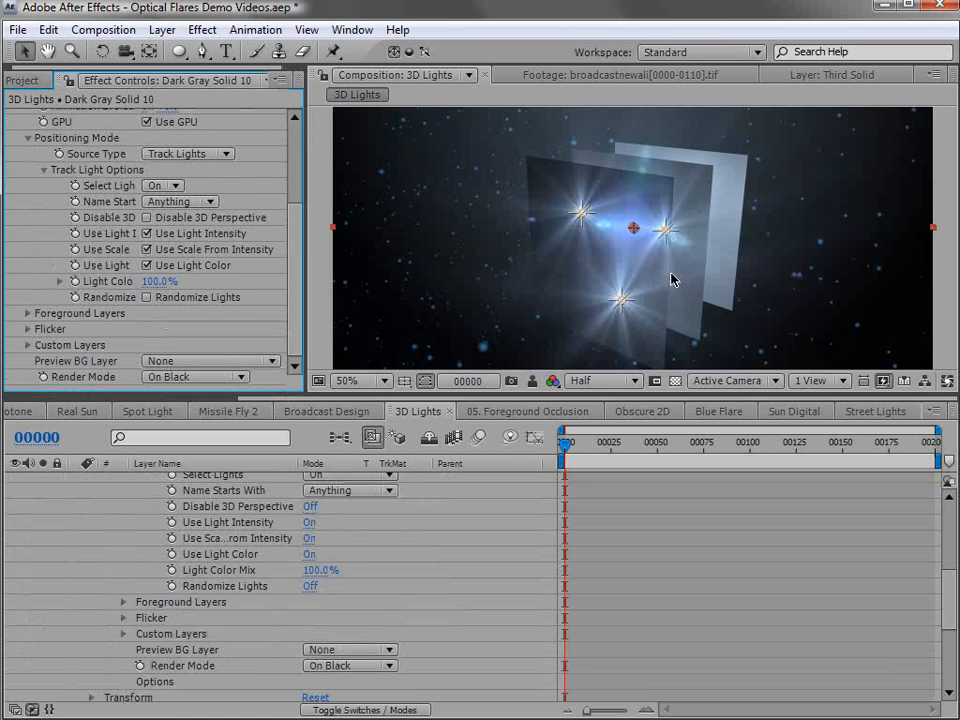
pyautogui.press('c')
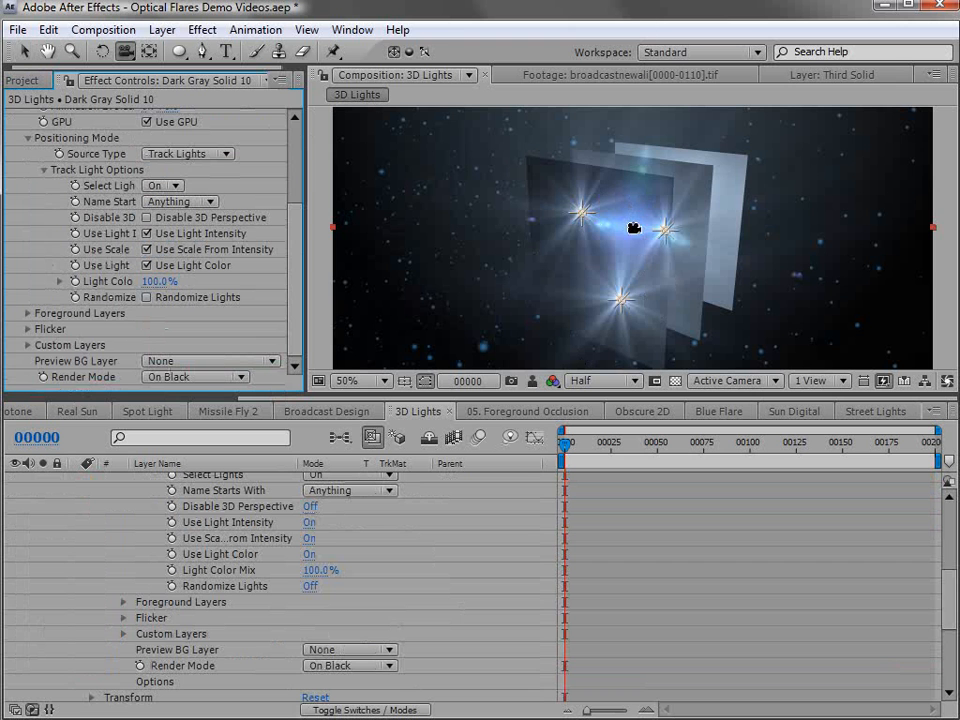
pyautogui.moveTo(671, 264); pyautogui.dragTo(620, 276)
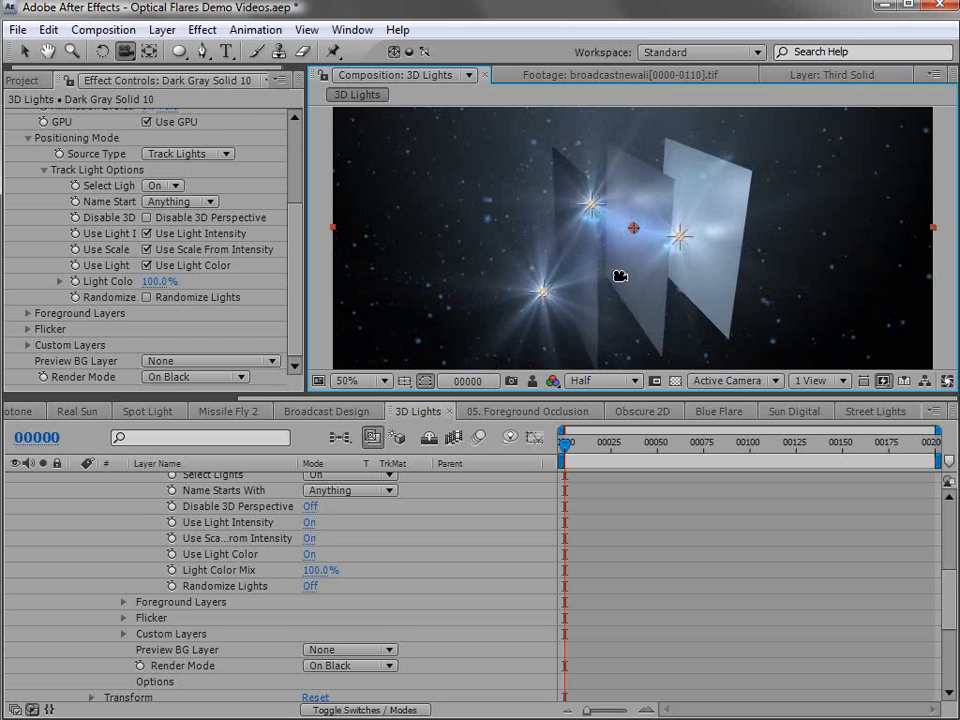
# - Assign First Solid, Second Solid and Third Solid as the flare's Foreground Layers 1, 2 and 3
pyautogui.click(28, 313)
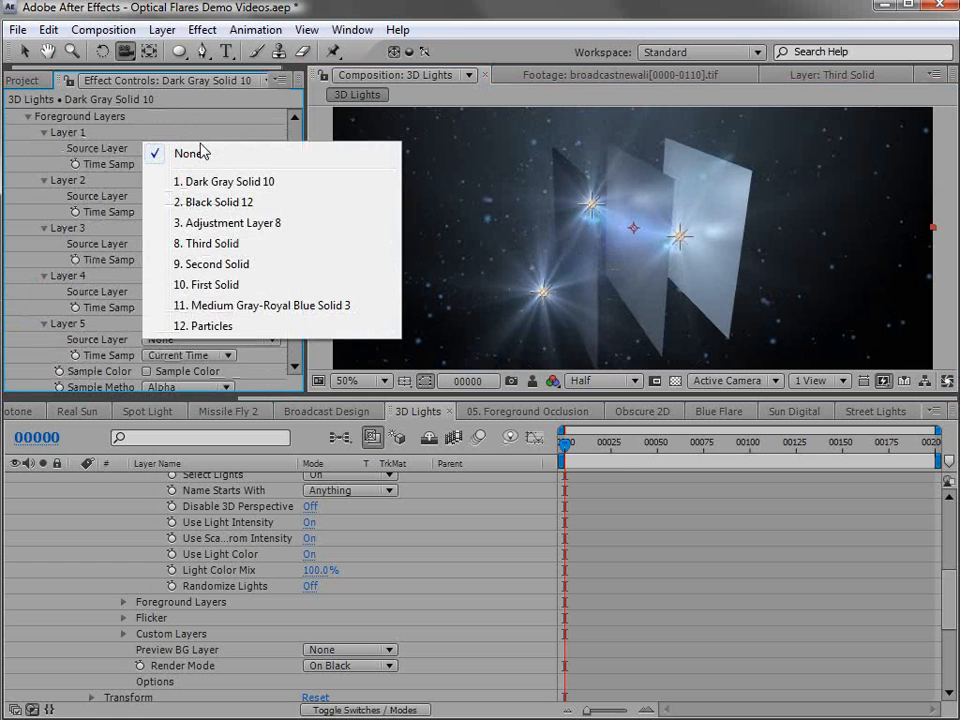
pyautogui.click(229, 290)
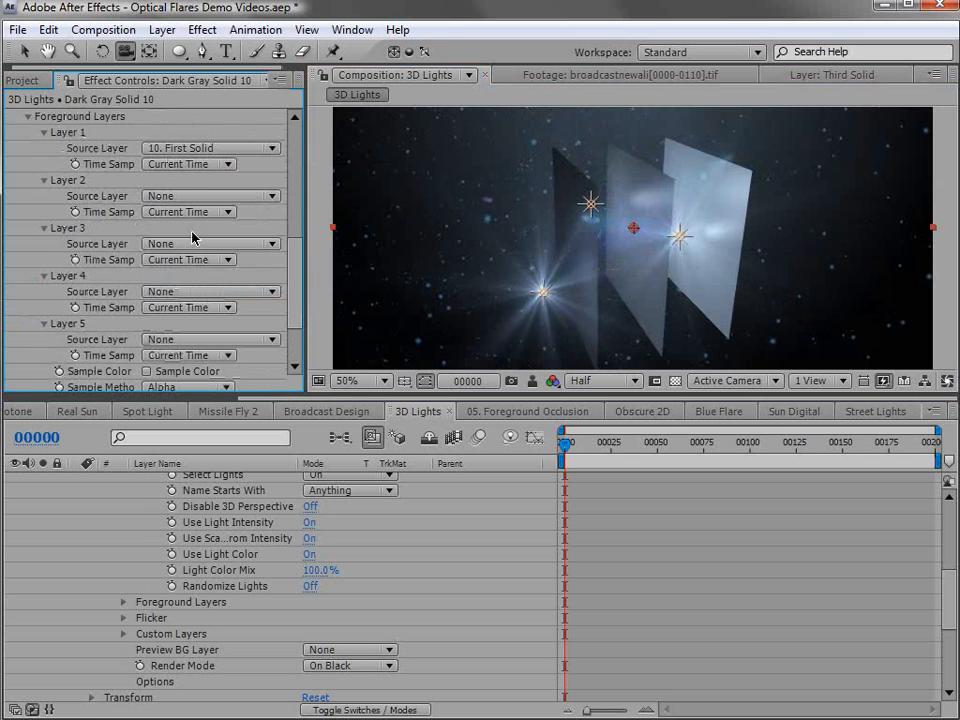
pyautogui.click(177, 198)
pyautogui.click(178, 240)
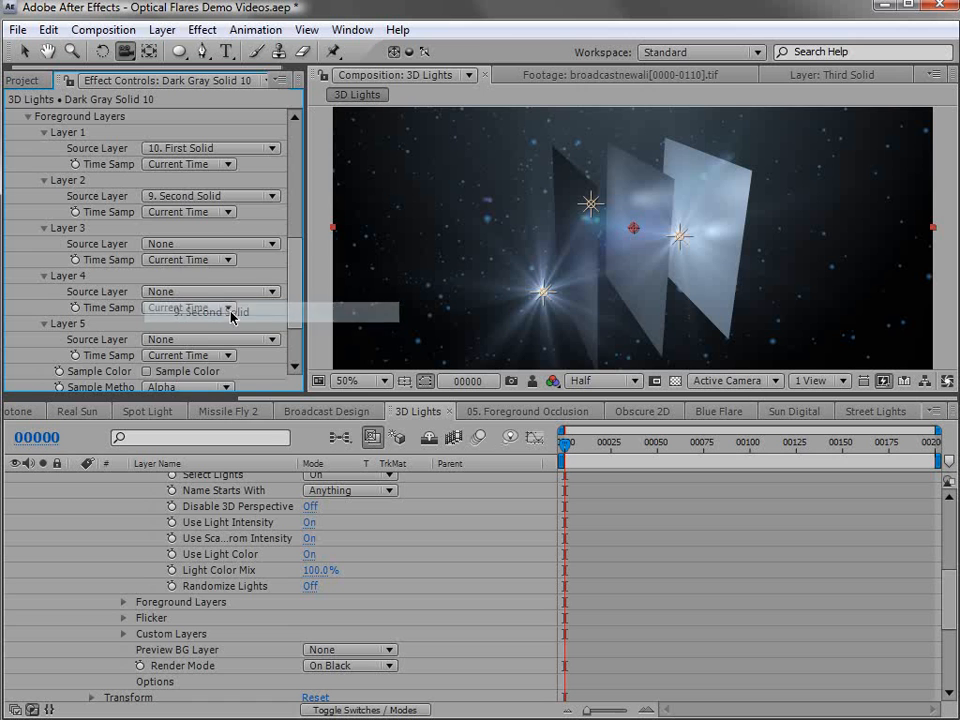
pyautogui.click(155, 245)
pyautogui.click(237, 337)
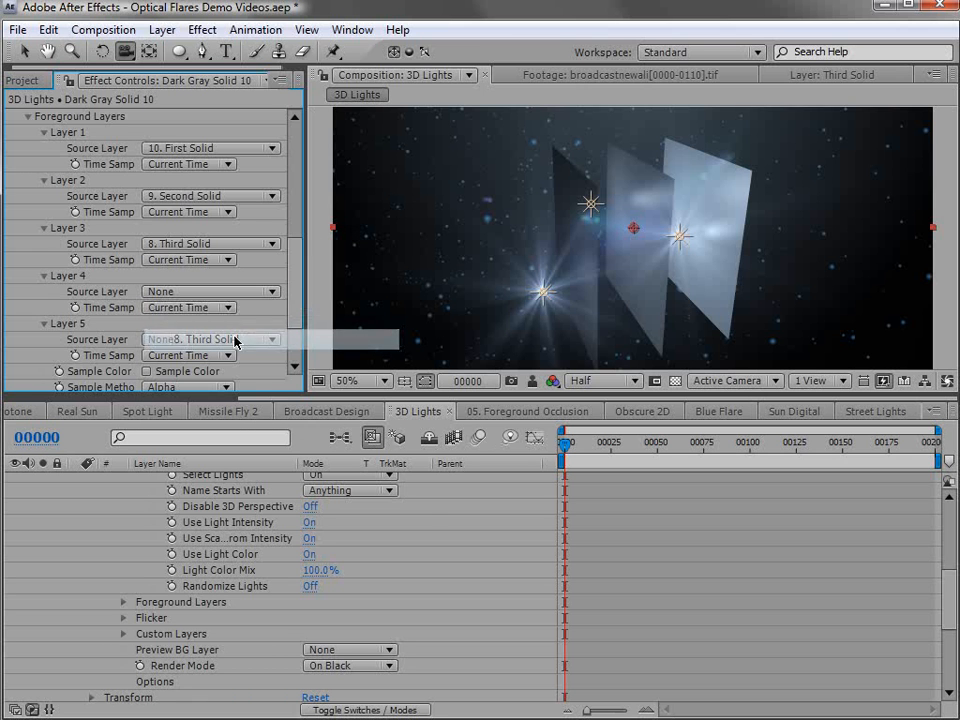
# - Collapse the dark gray solid's timeline properties and orbit the camera to examine how the solids obscure the light flares
pyautogui.scroll(1, 77, 141)
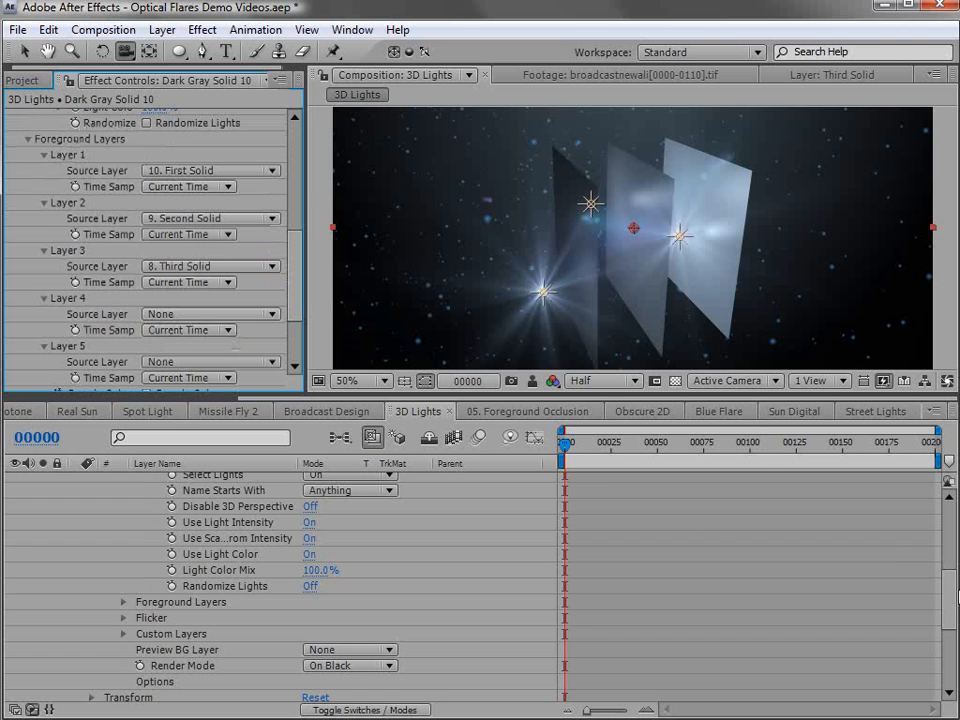
pyautogui.scroll(10, 30, 493)
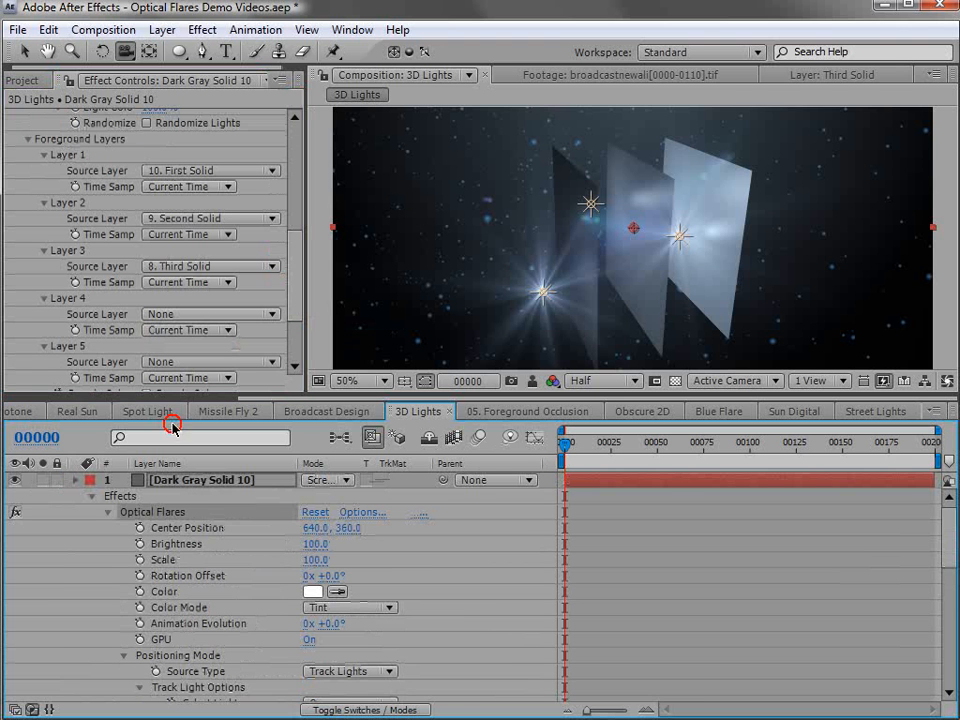
pyautogui.press('u')
pyautogui.moveTo(672, 264); pyautogui.dragTo(745, 251)
pyautogui.click(631, 476)
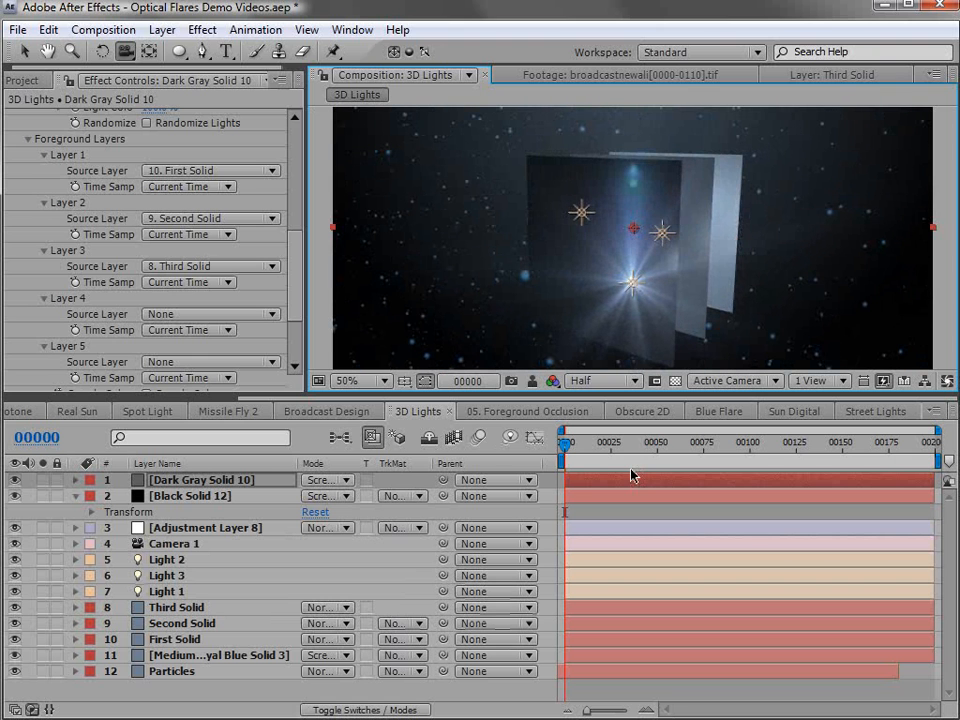
pyautogui.moveTo(707, 303); pyautogui.dragTo(525, 300)
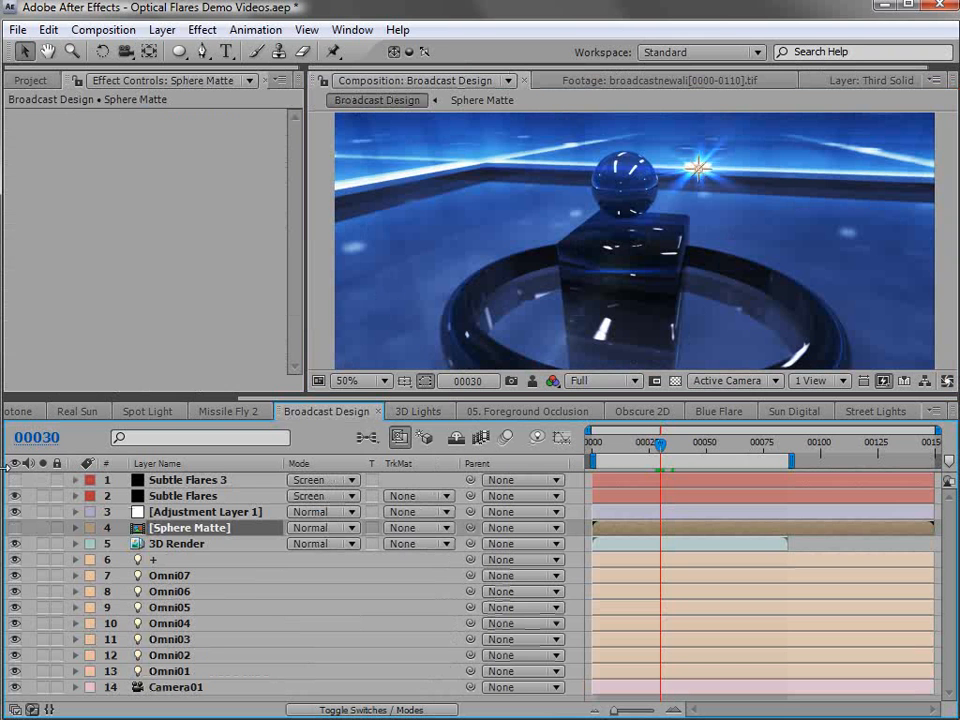
# - In the Broadcast Design composition, temporarily show the Sphere Matte layer, hide it again, and scrub forward from frame 30
pyautogui.click(43, 527)
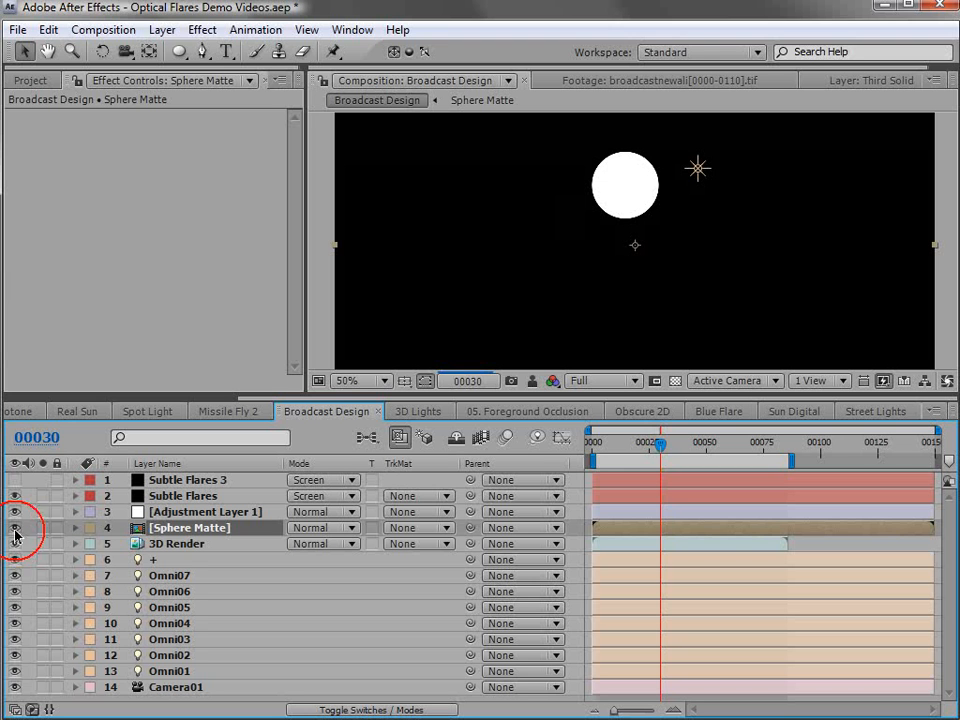
pyautogui.click(43, 527)
pyautogui.moveTo(660, 448); pyautogui.dragTo(683, 443)
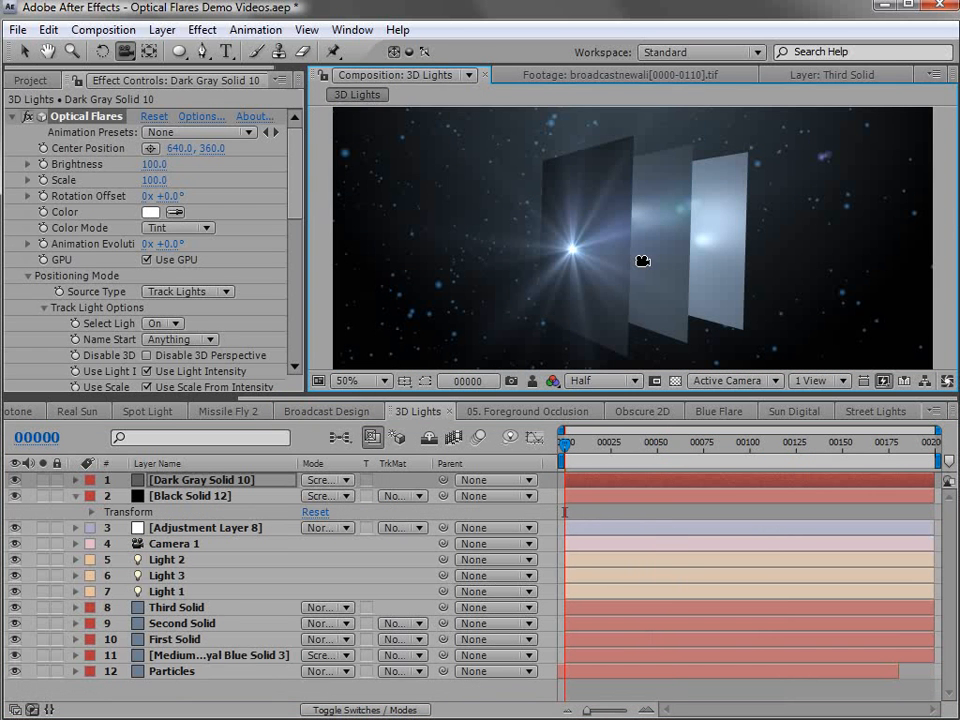